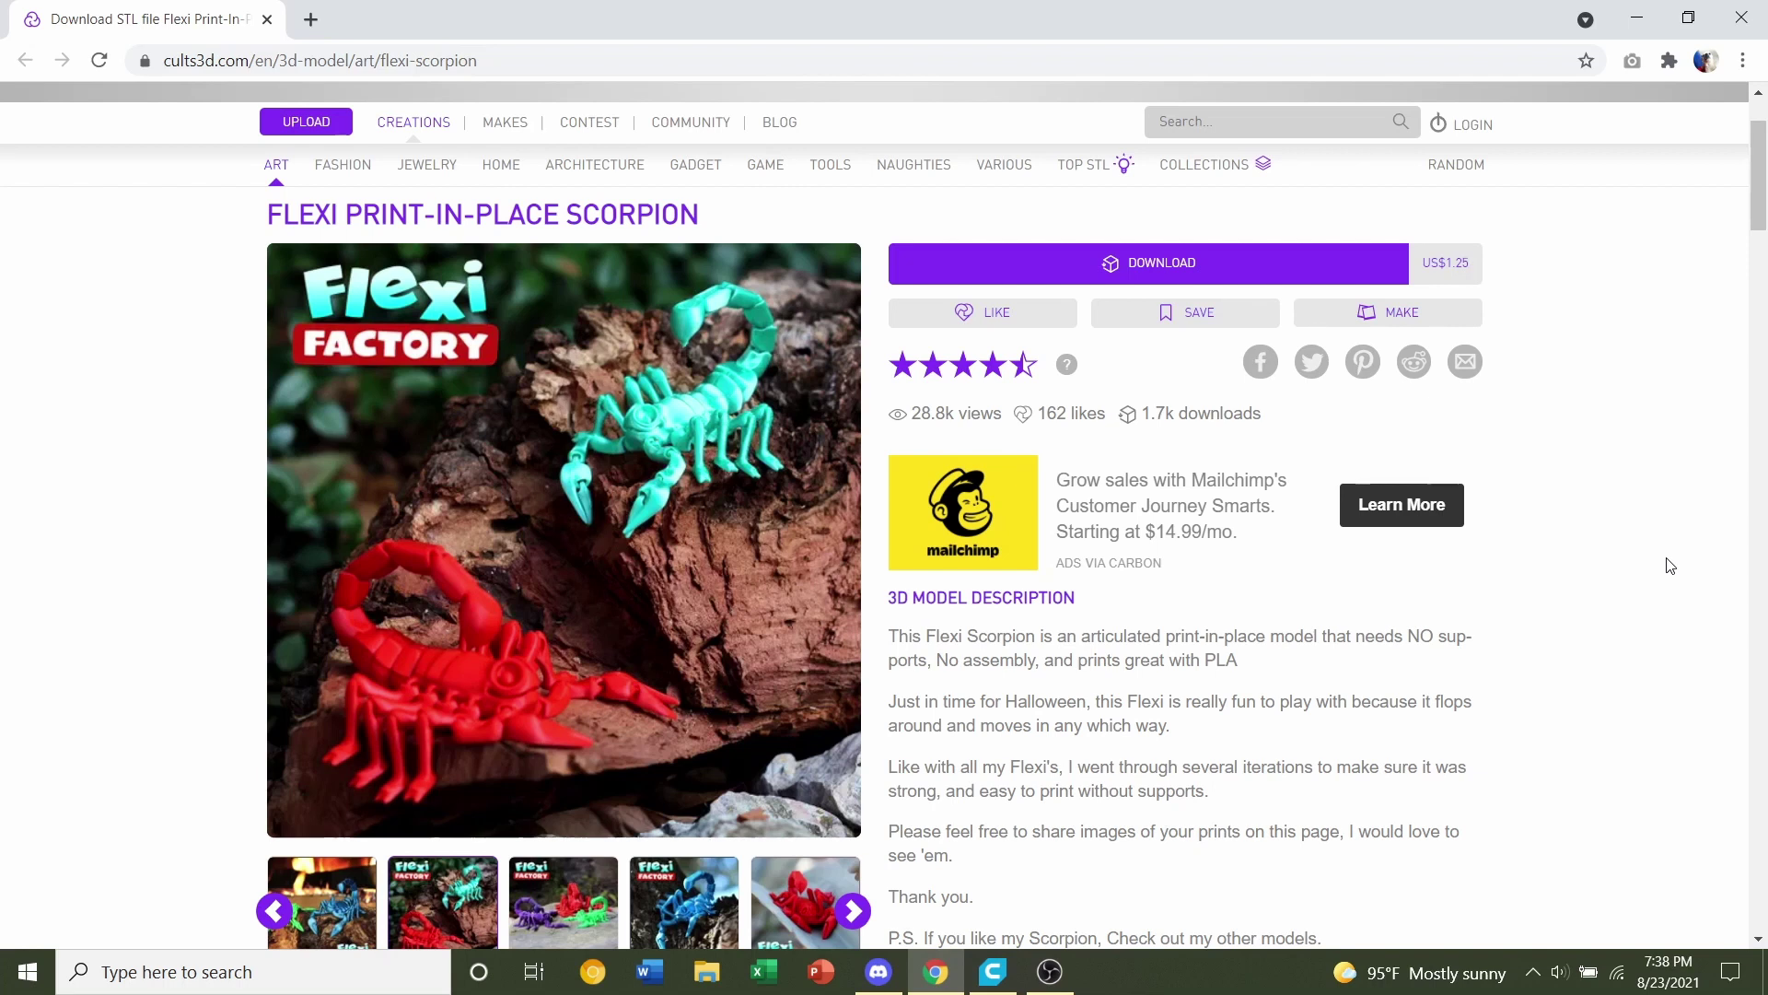
# Step: Read the model page's notes on super easy printing and print-in-place with no assembly
pyautogui.scroll(-12, 1670, 566)
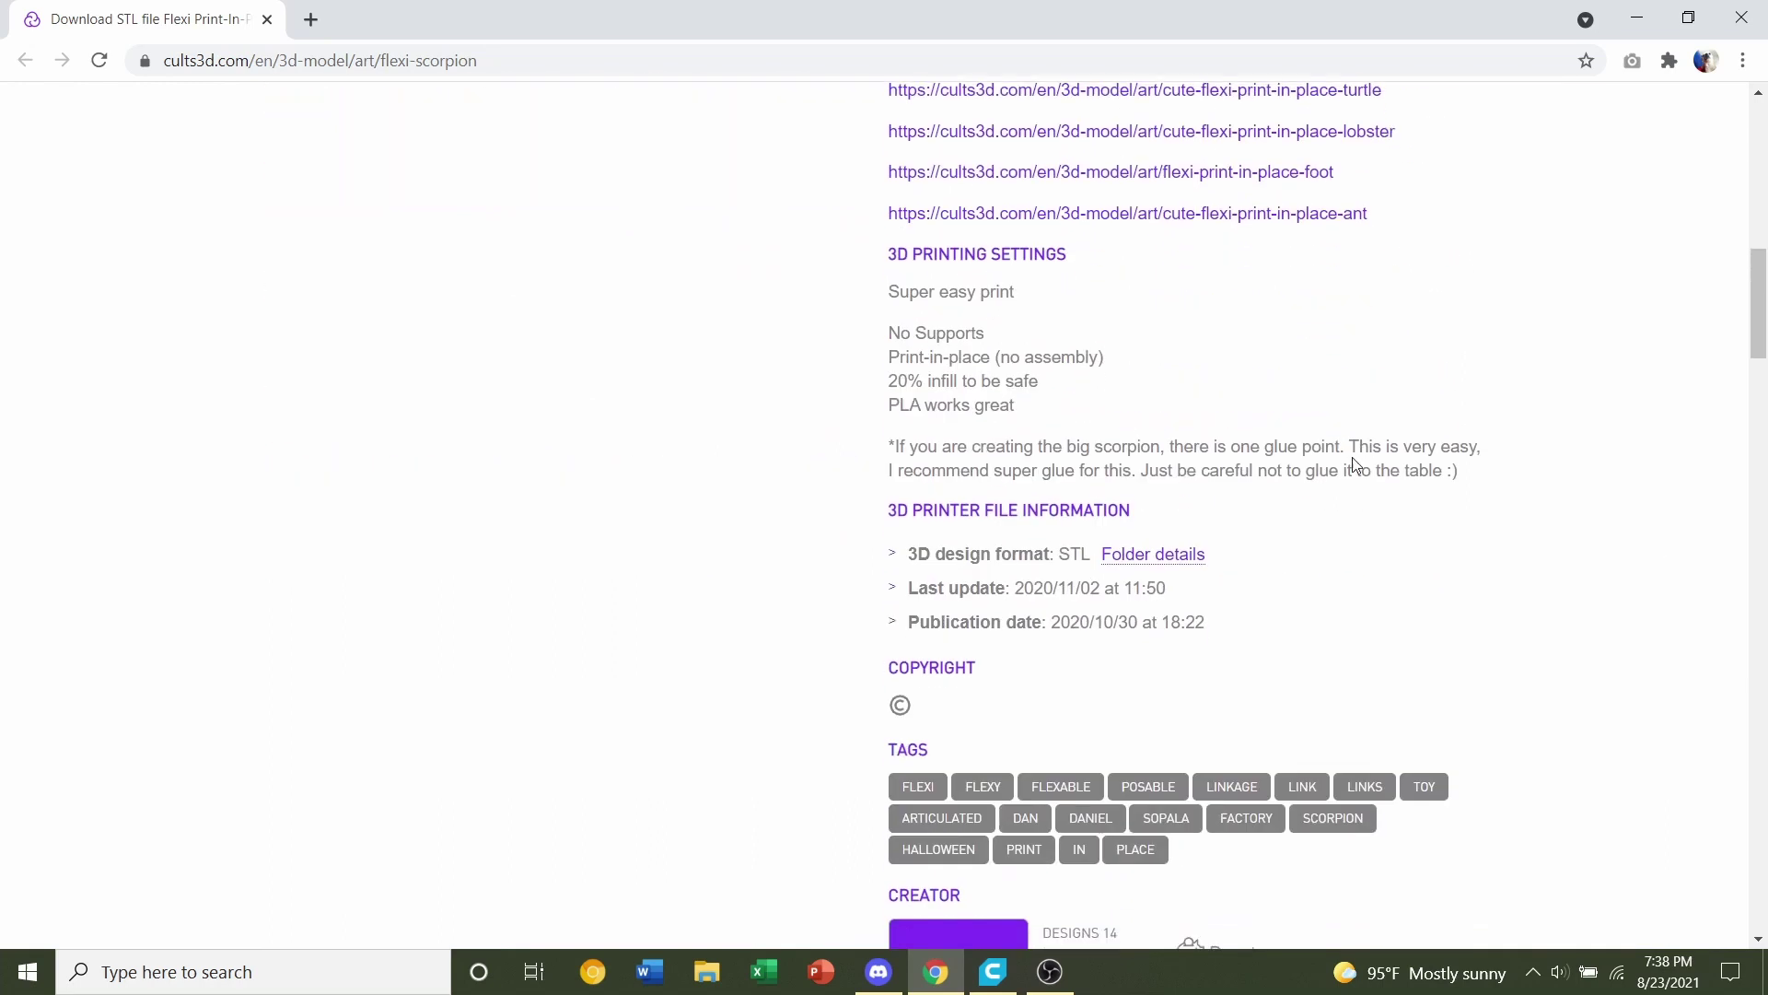
pyautogui.keyDown('ctrl'); pyautogui.scroll(4, 1356, 465); pyautogui.keyUp('ctrl')
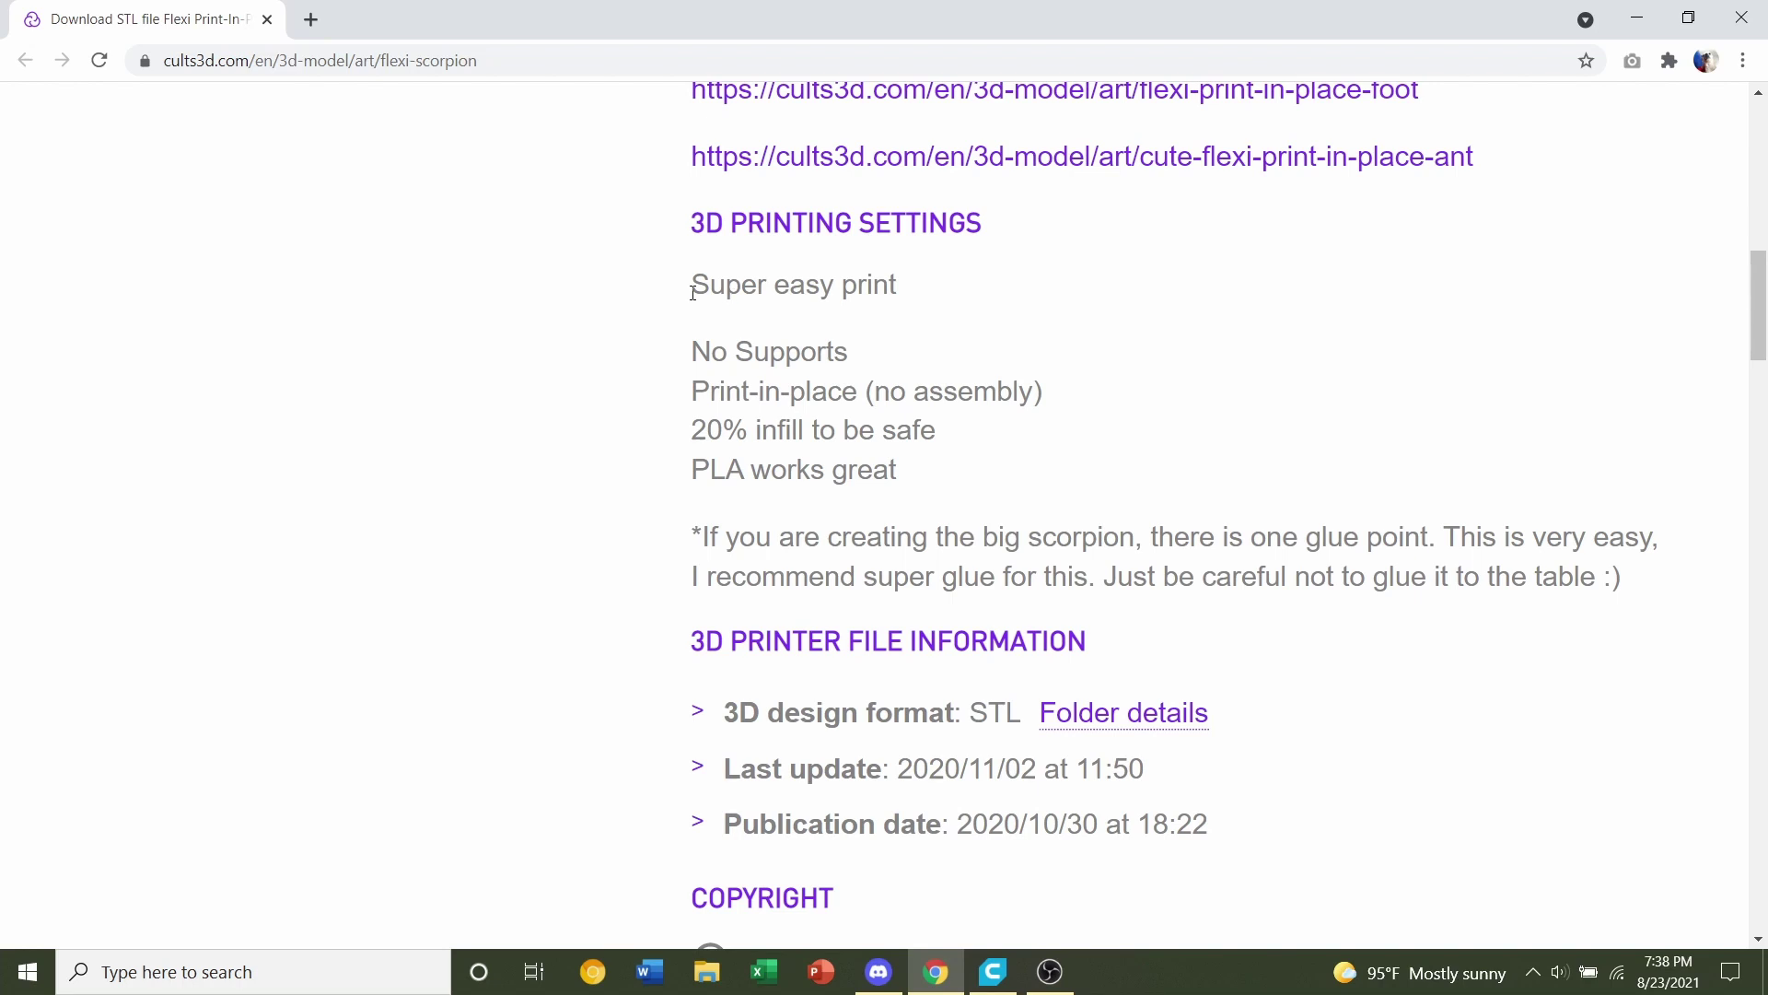
pyautogui.moveTo(693, 292); pyautogui.dragTo(910, 286)
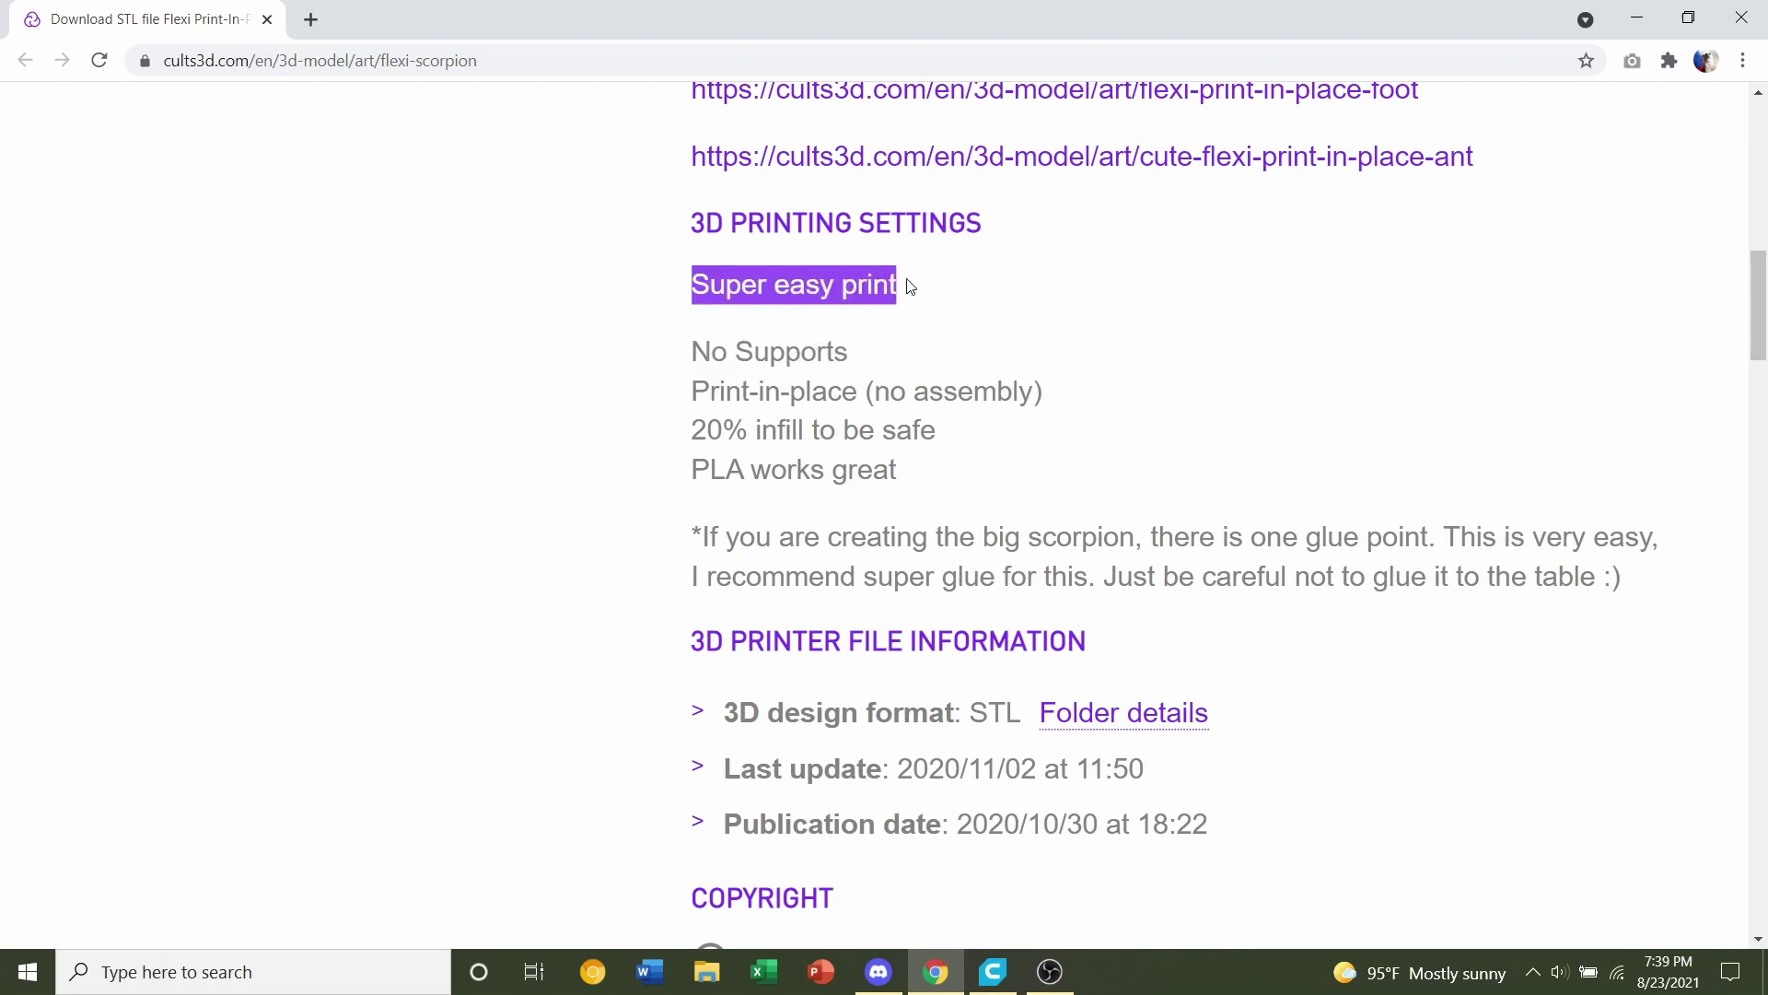
pyautogui.click(820, 341)
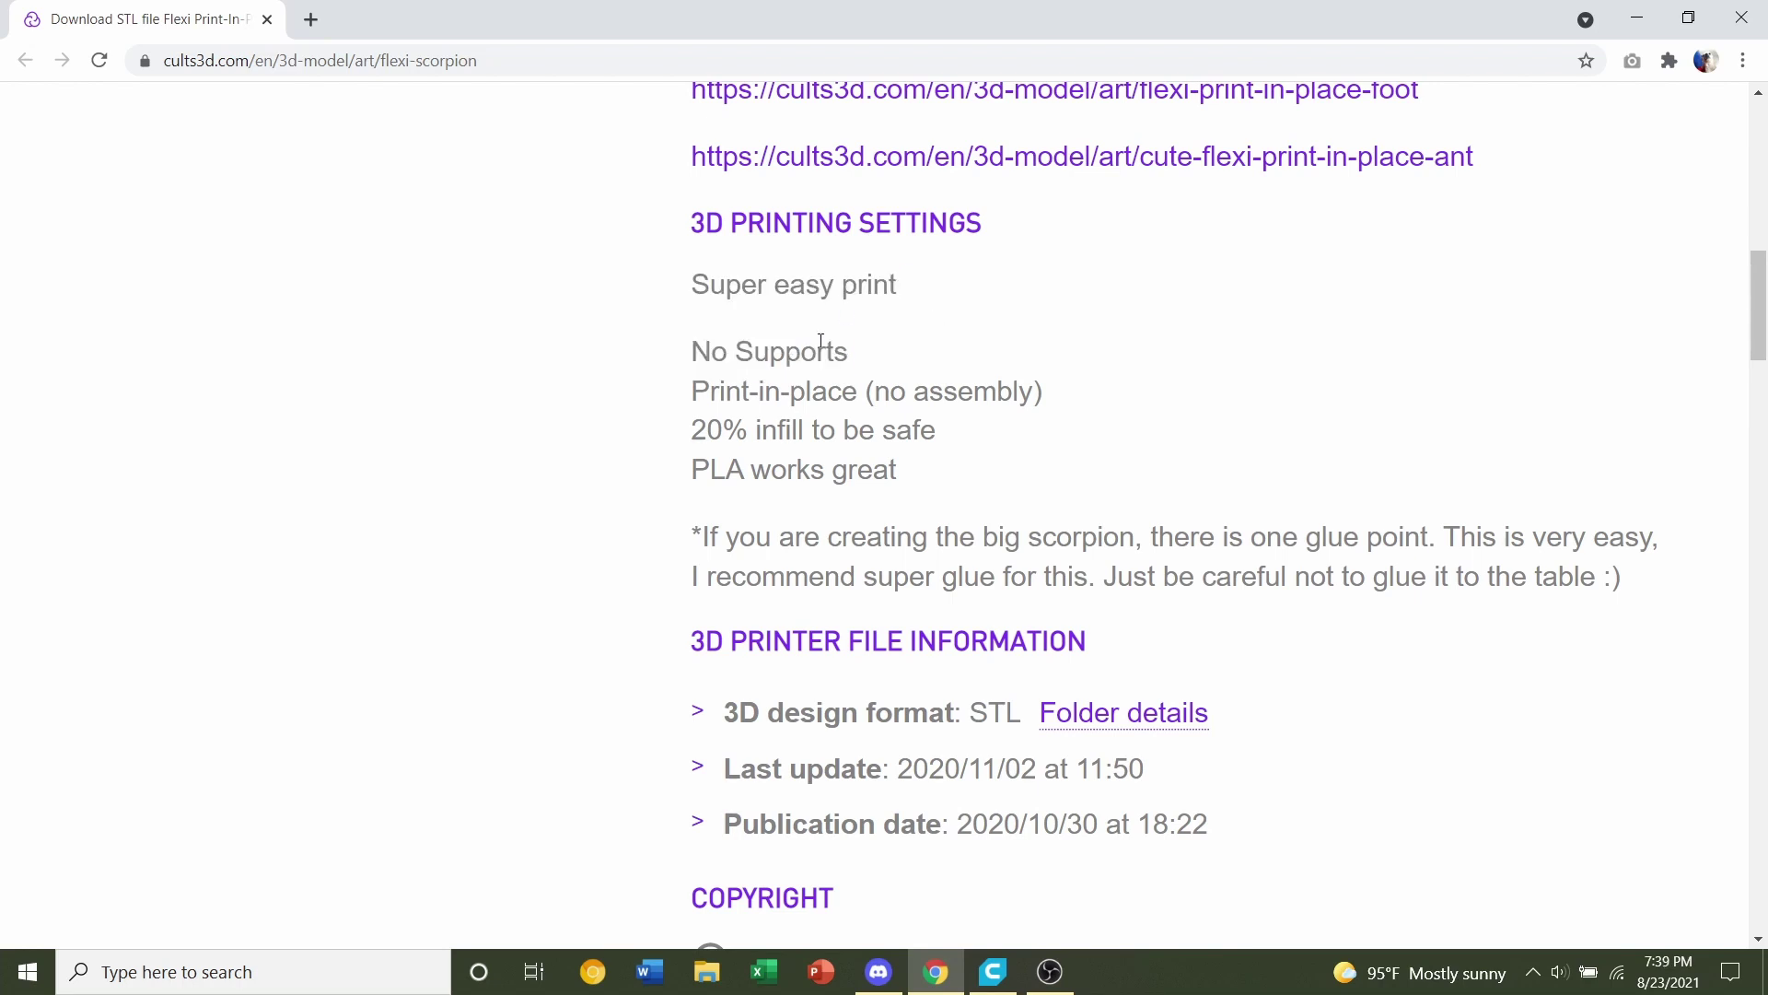
pyautogui.moveTo(732, 398); pyautogui.dragTo(1078, 394)
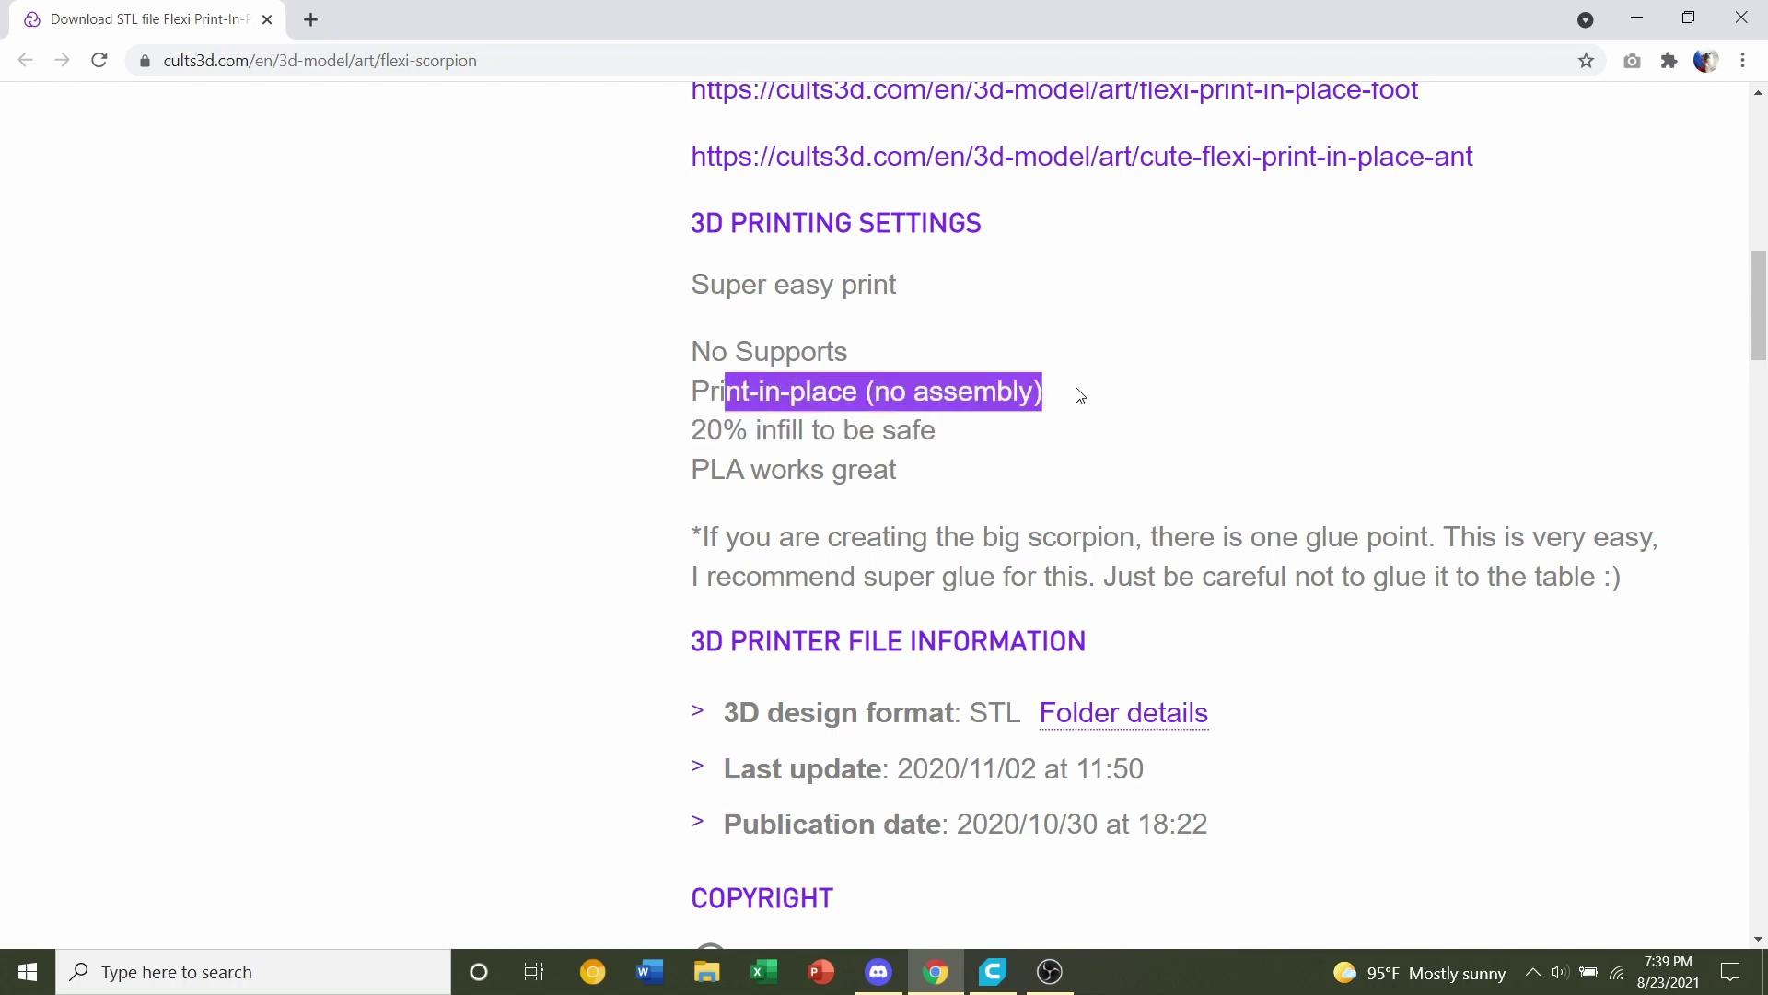
pyautogui.click(1079, 394)
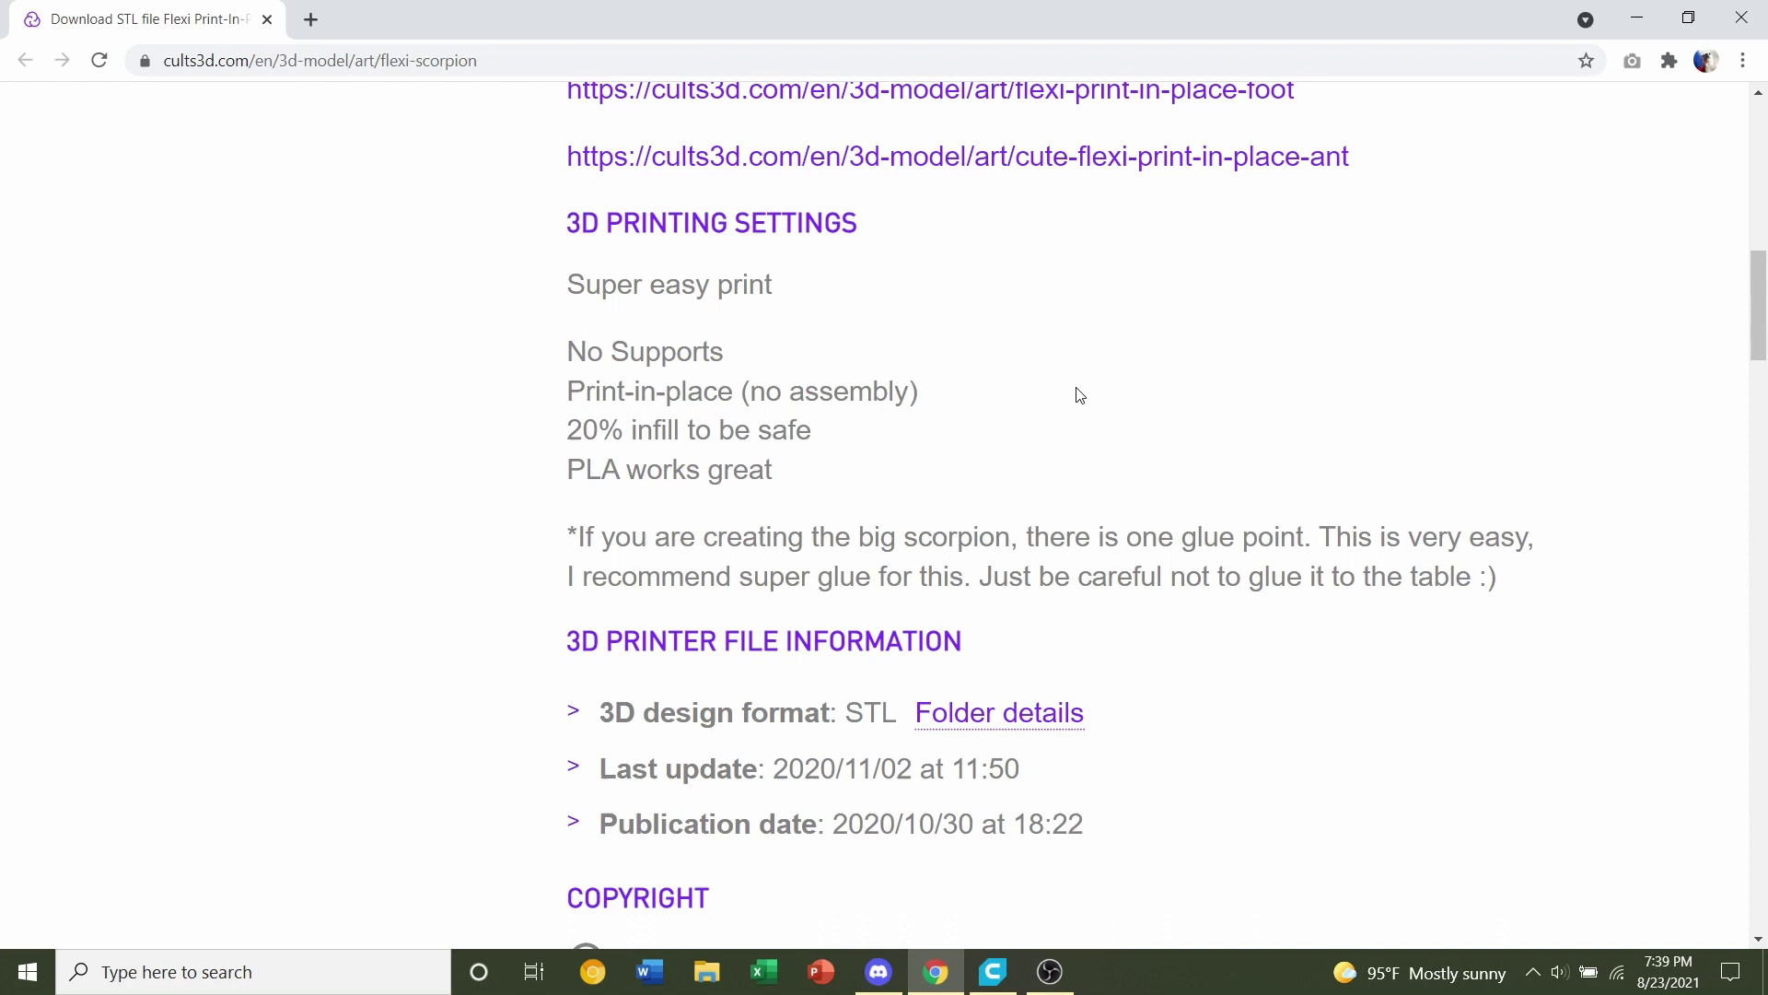
pyautogui.keyDown('ctrl'); pyautogui.scroll(-2, 1079, 396); pyautogui.keyUp('ctrl')
pyautogui.scroll(4, 1080, 396)
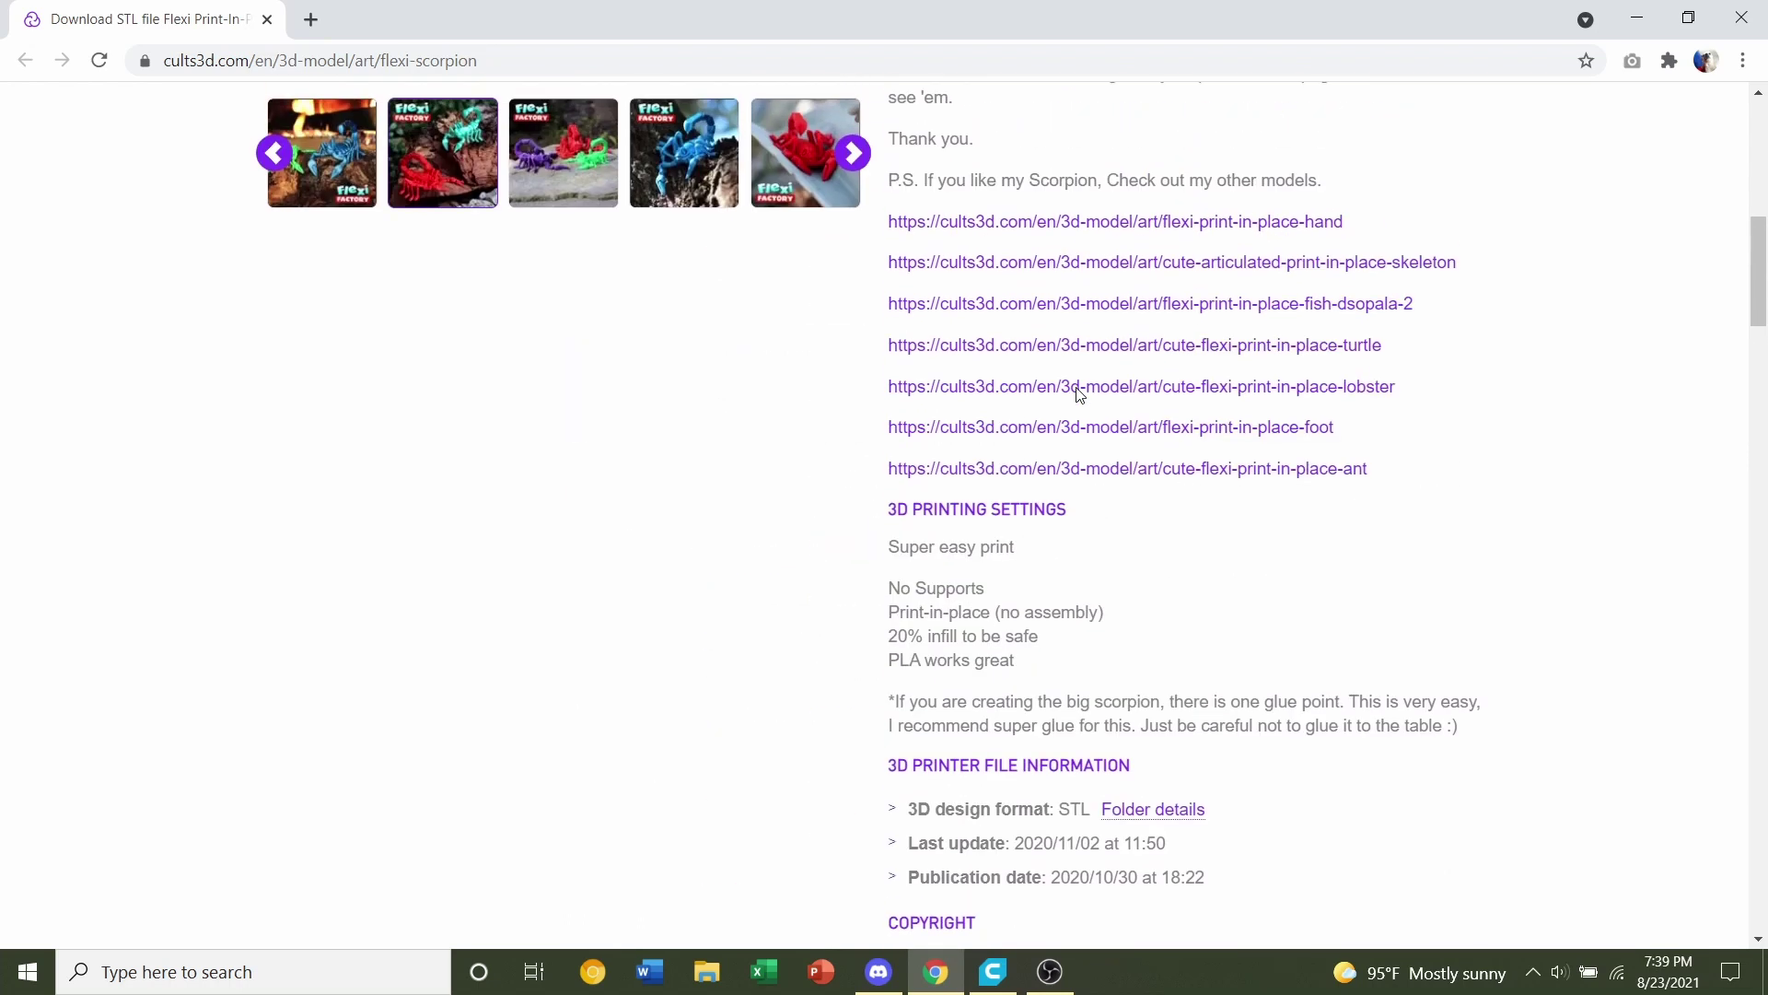
pyautogui.scroll(5, 1078, 395)
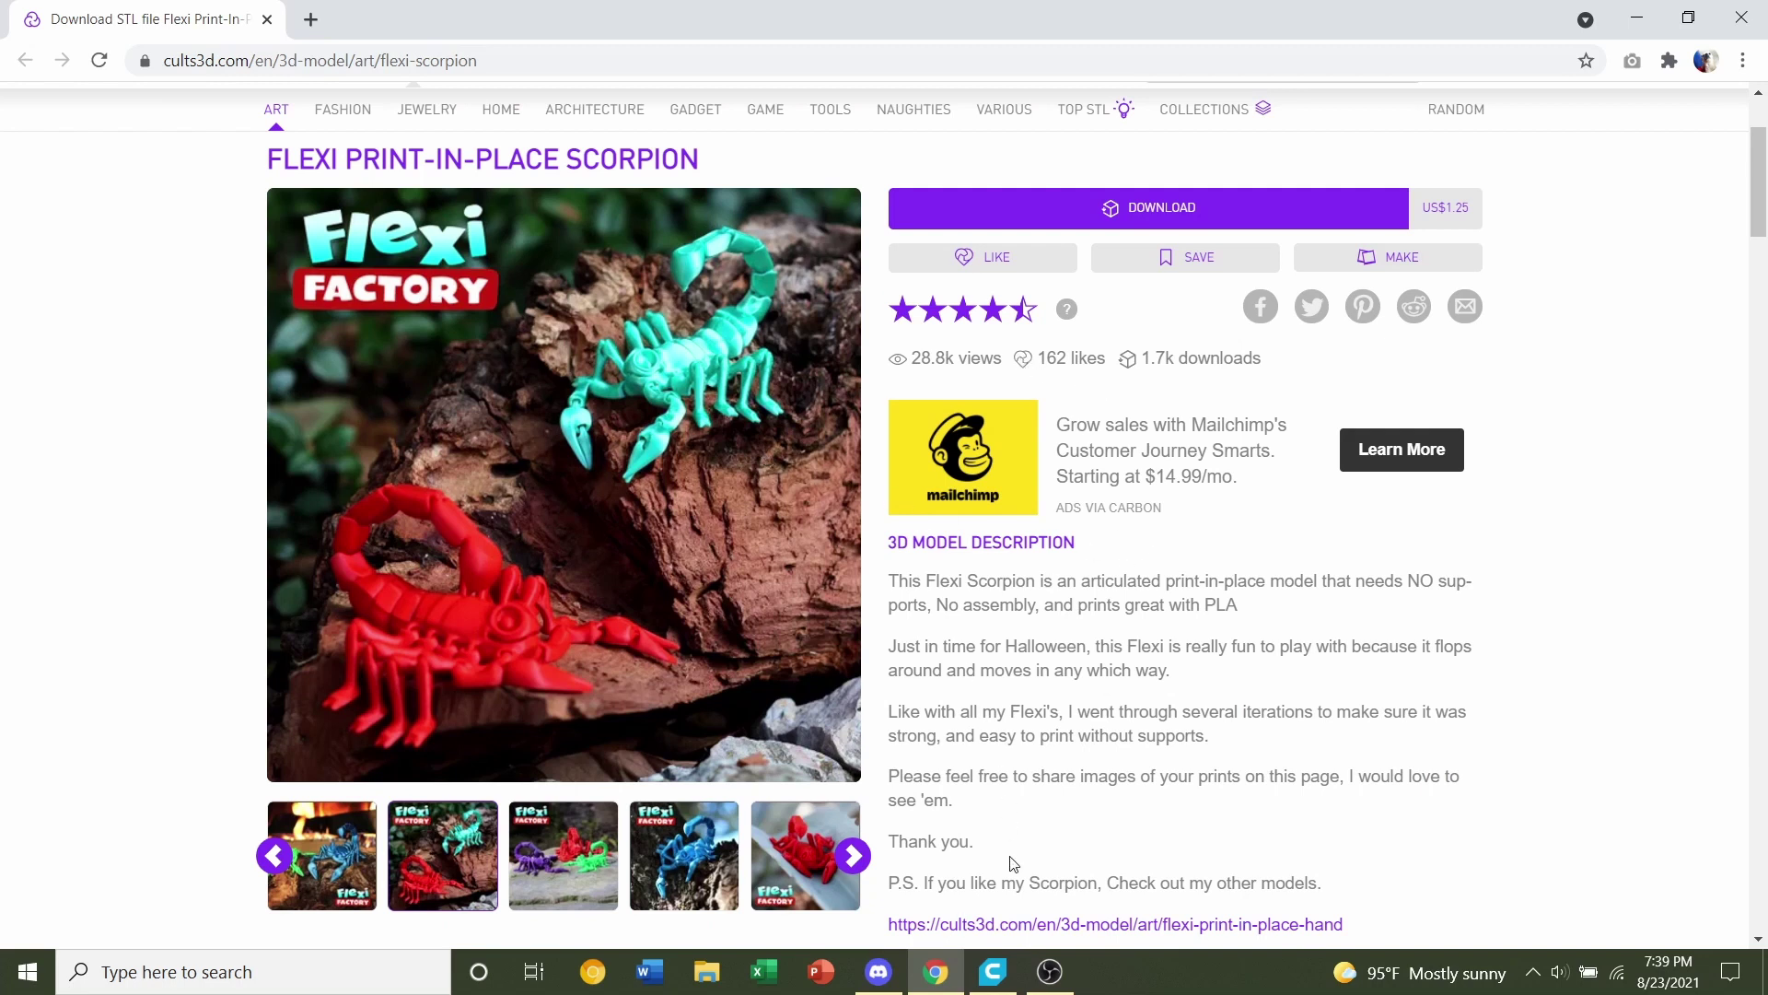
# Step: In Cura, view the scorpion from a higher three-quarter angle and keep Standard Quality - 0.2 mm
pyautogui.click(993, 972)
pyautogui.moveTo(971, 523); pyautogui.dragTo(1146, 493, button='right')
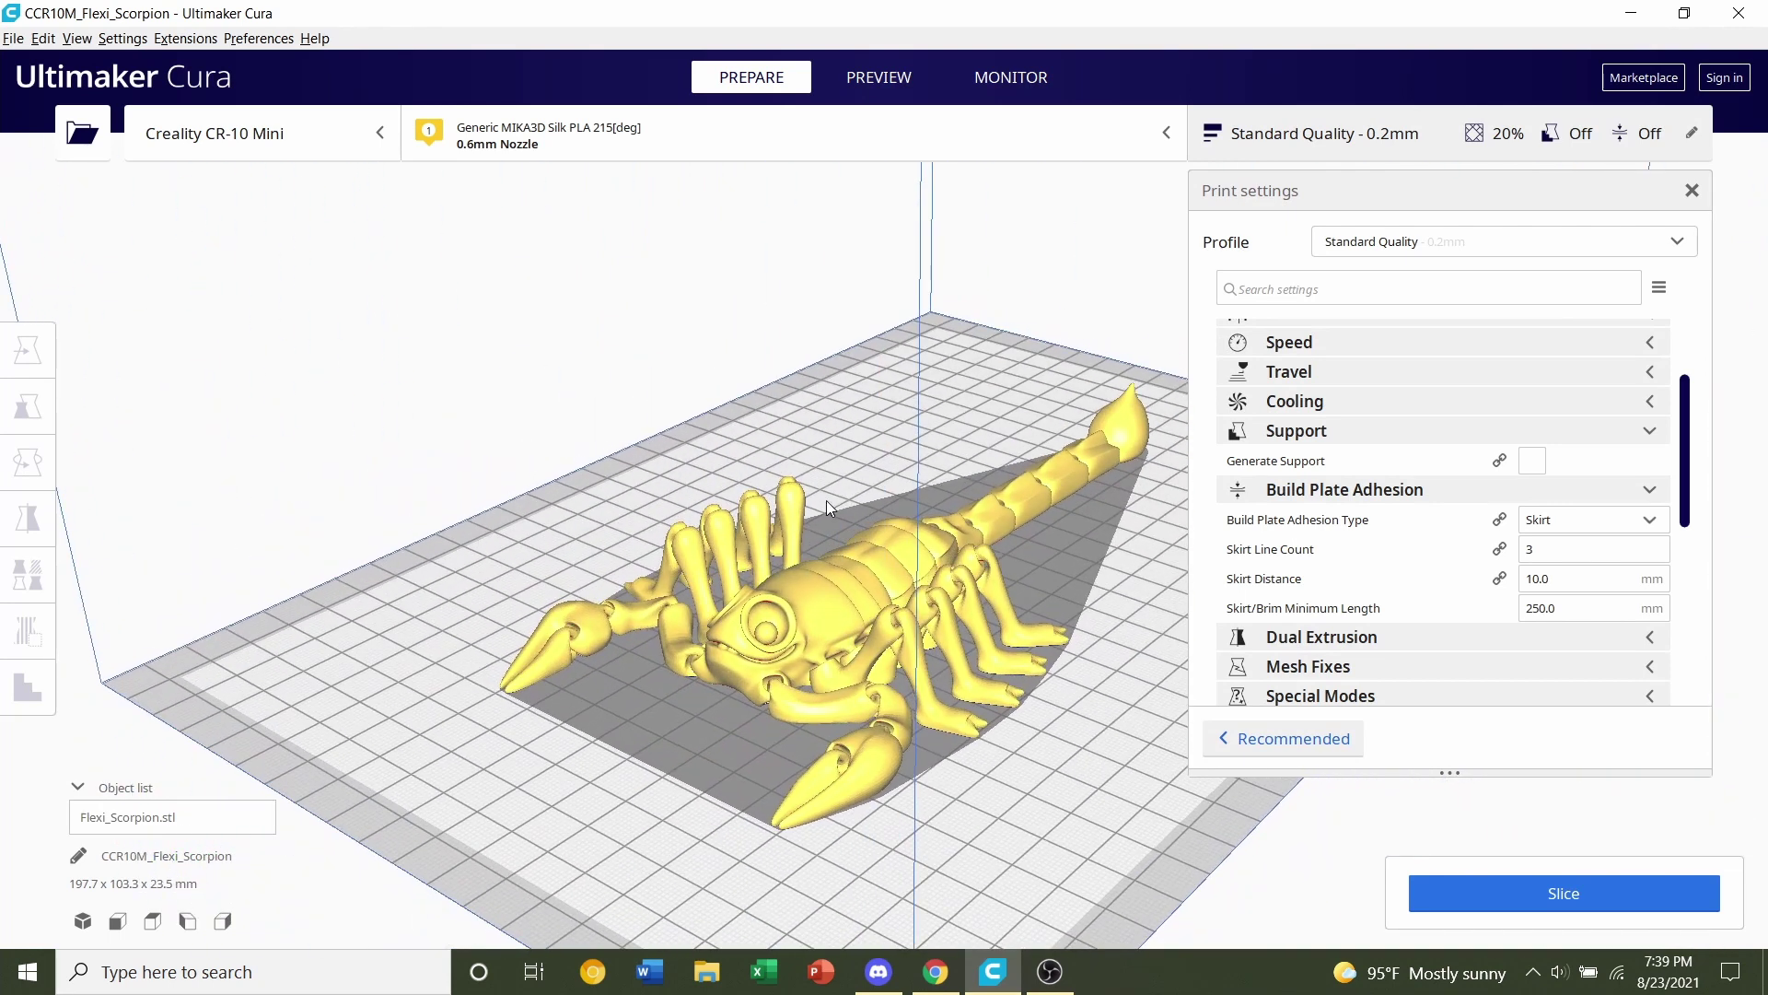
pyautogui.click(1452, 245)
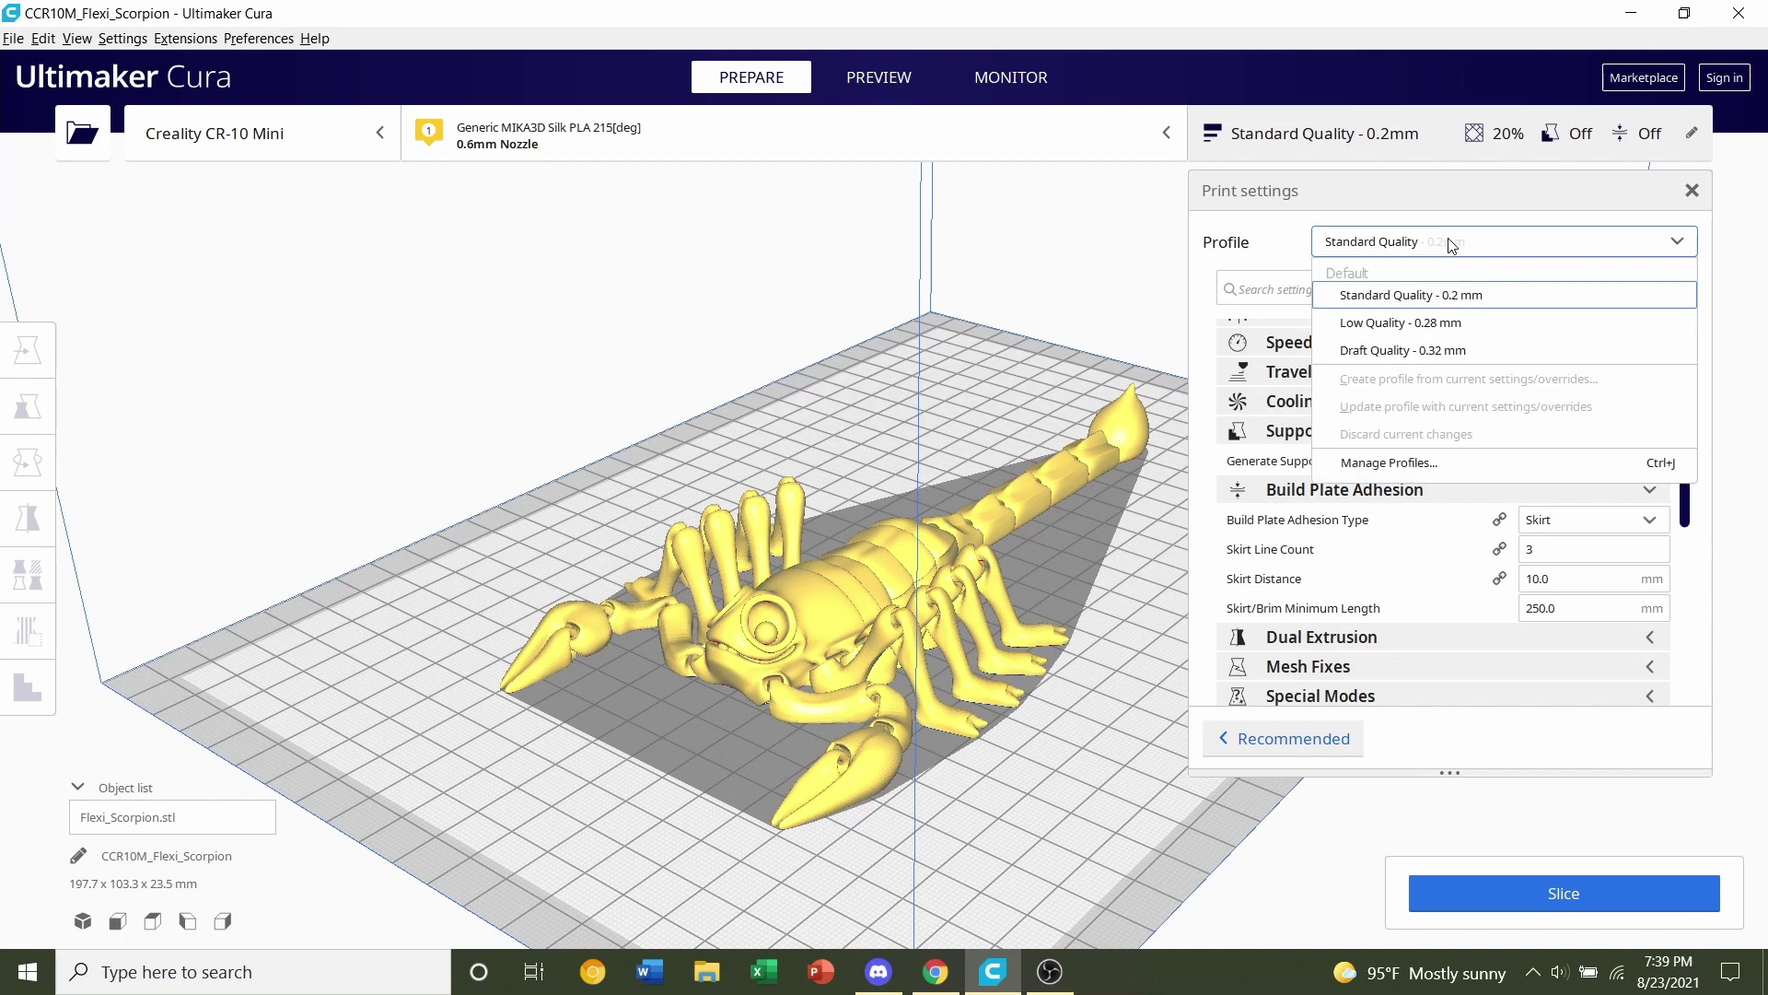
pyautogui.click(1501, 295)
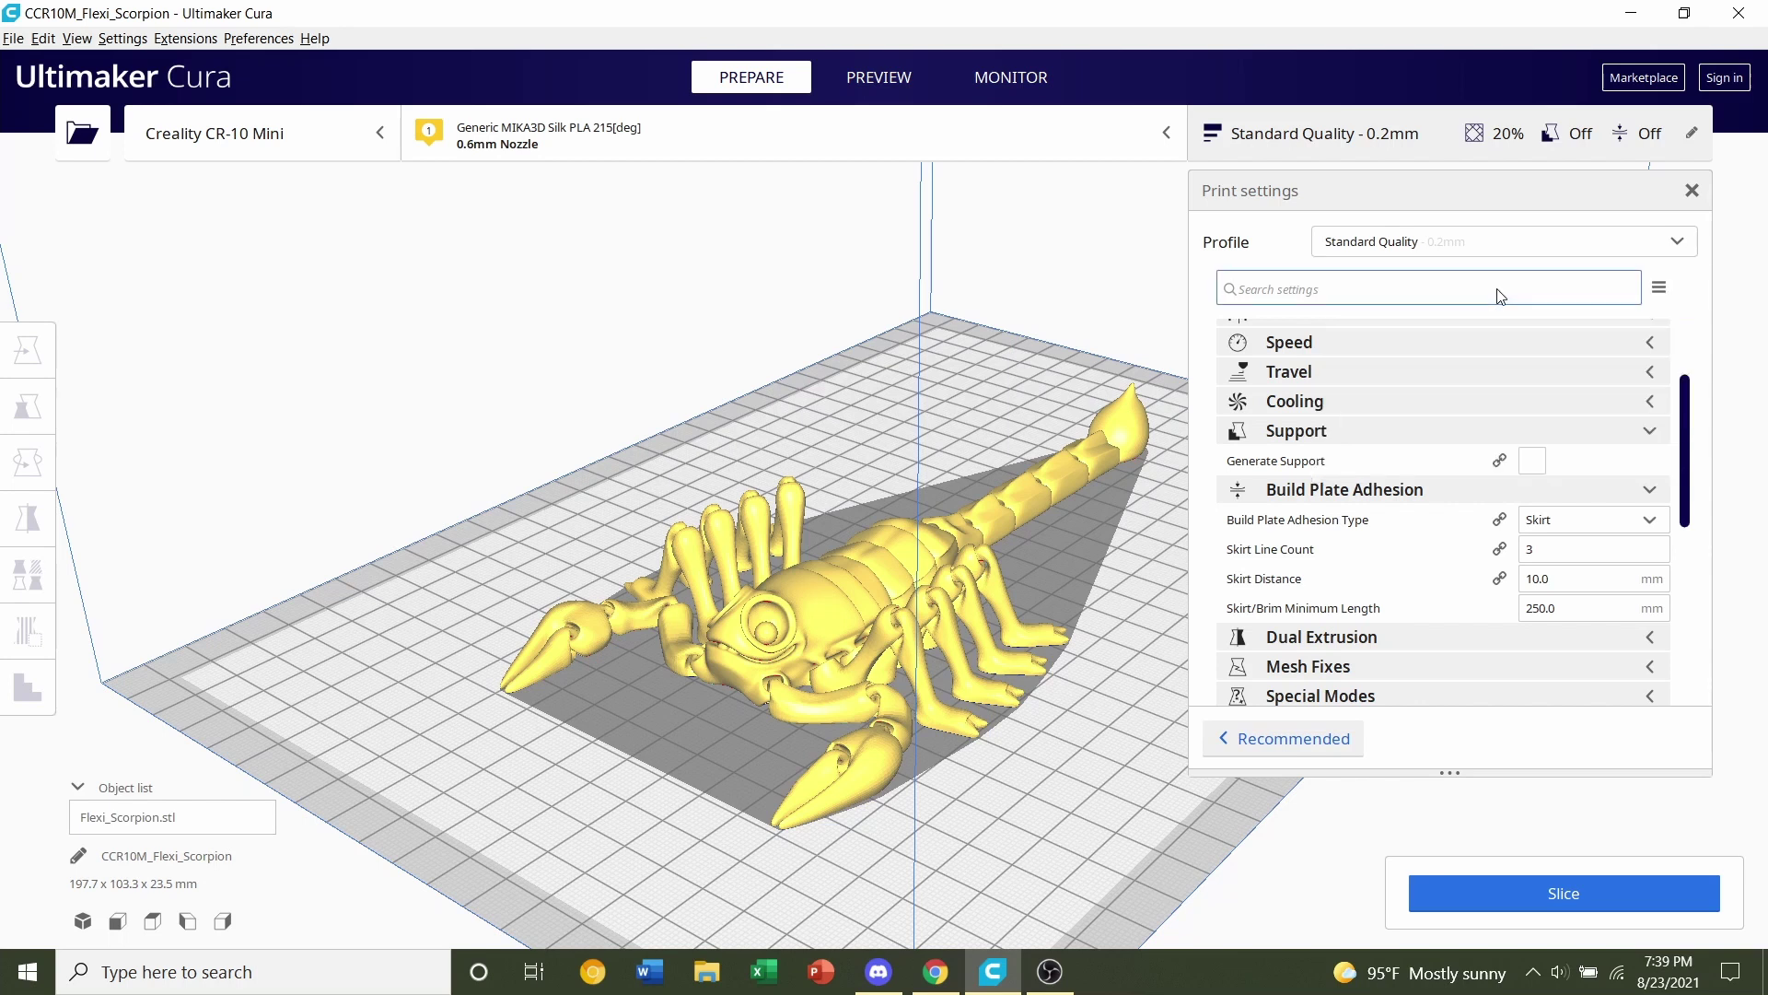
pyautogui.scroll(3, 1339, 368)
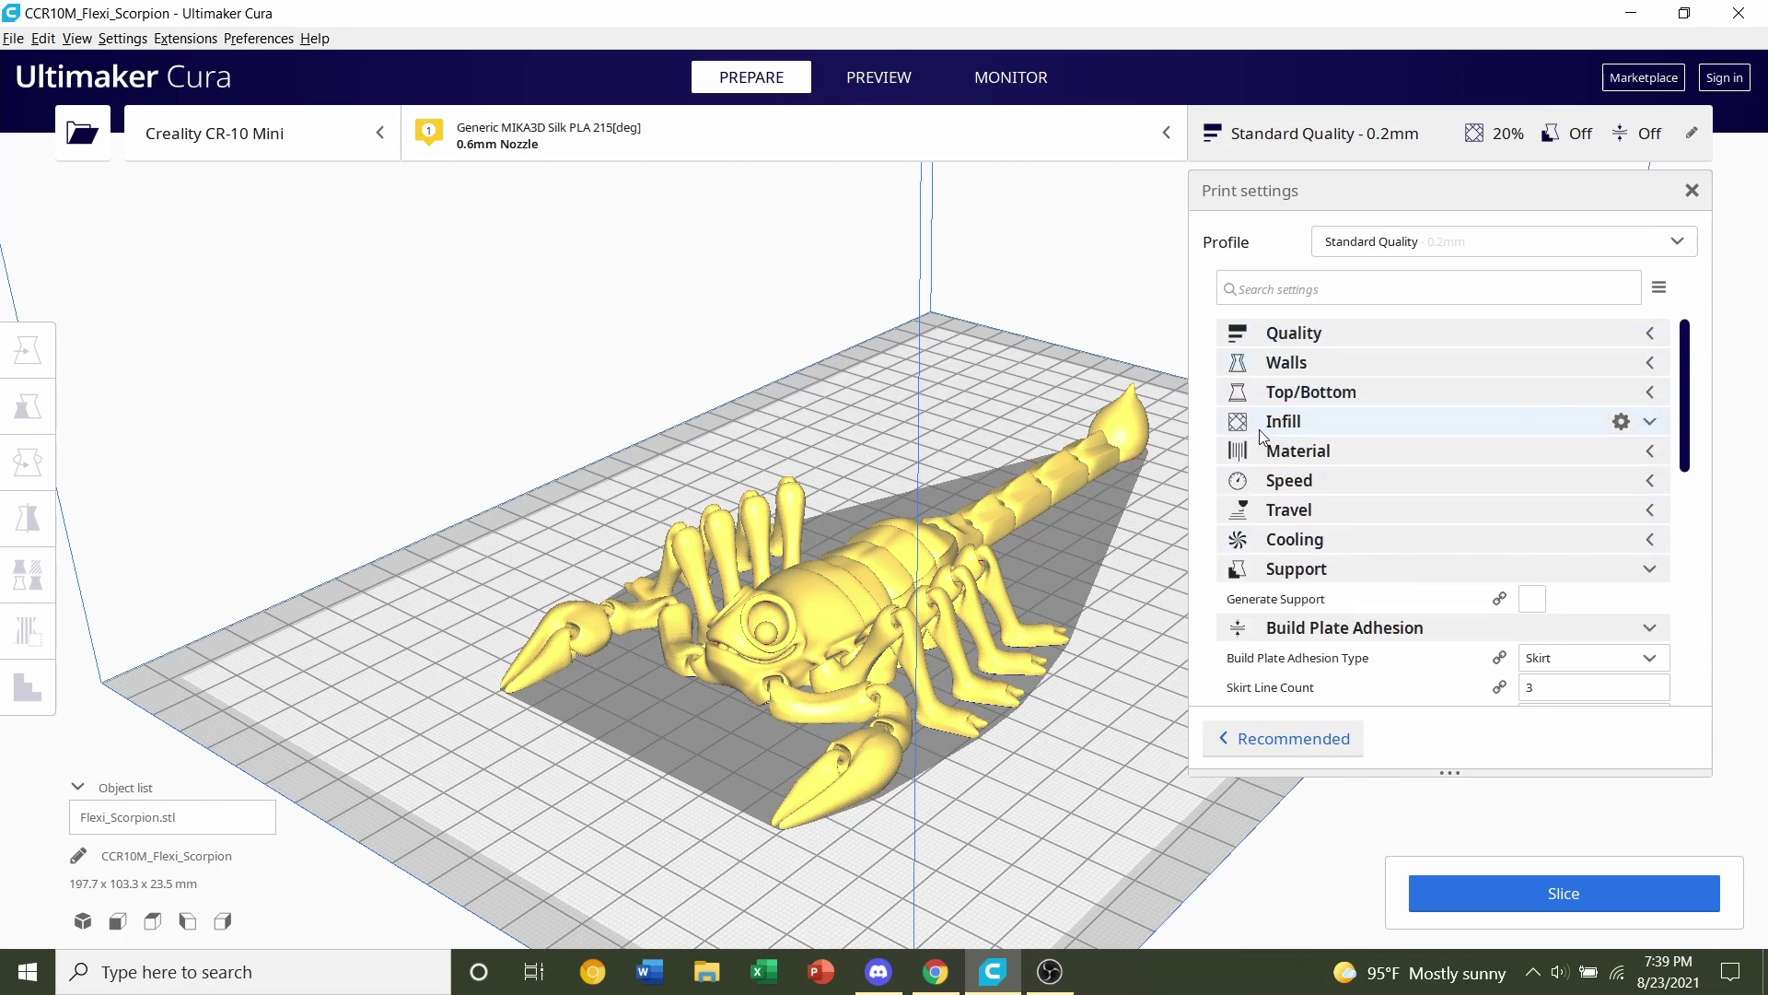
pyautogui.click(1285, 424)
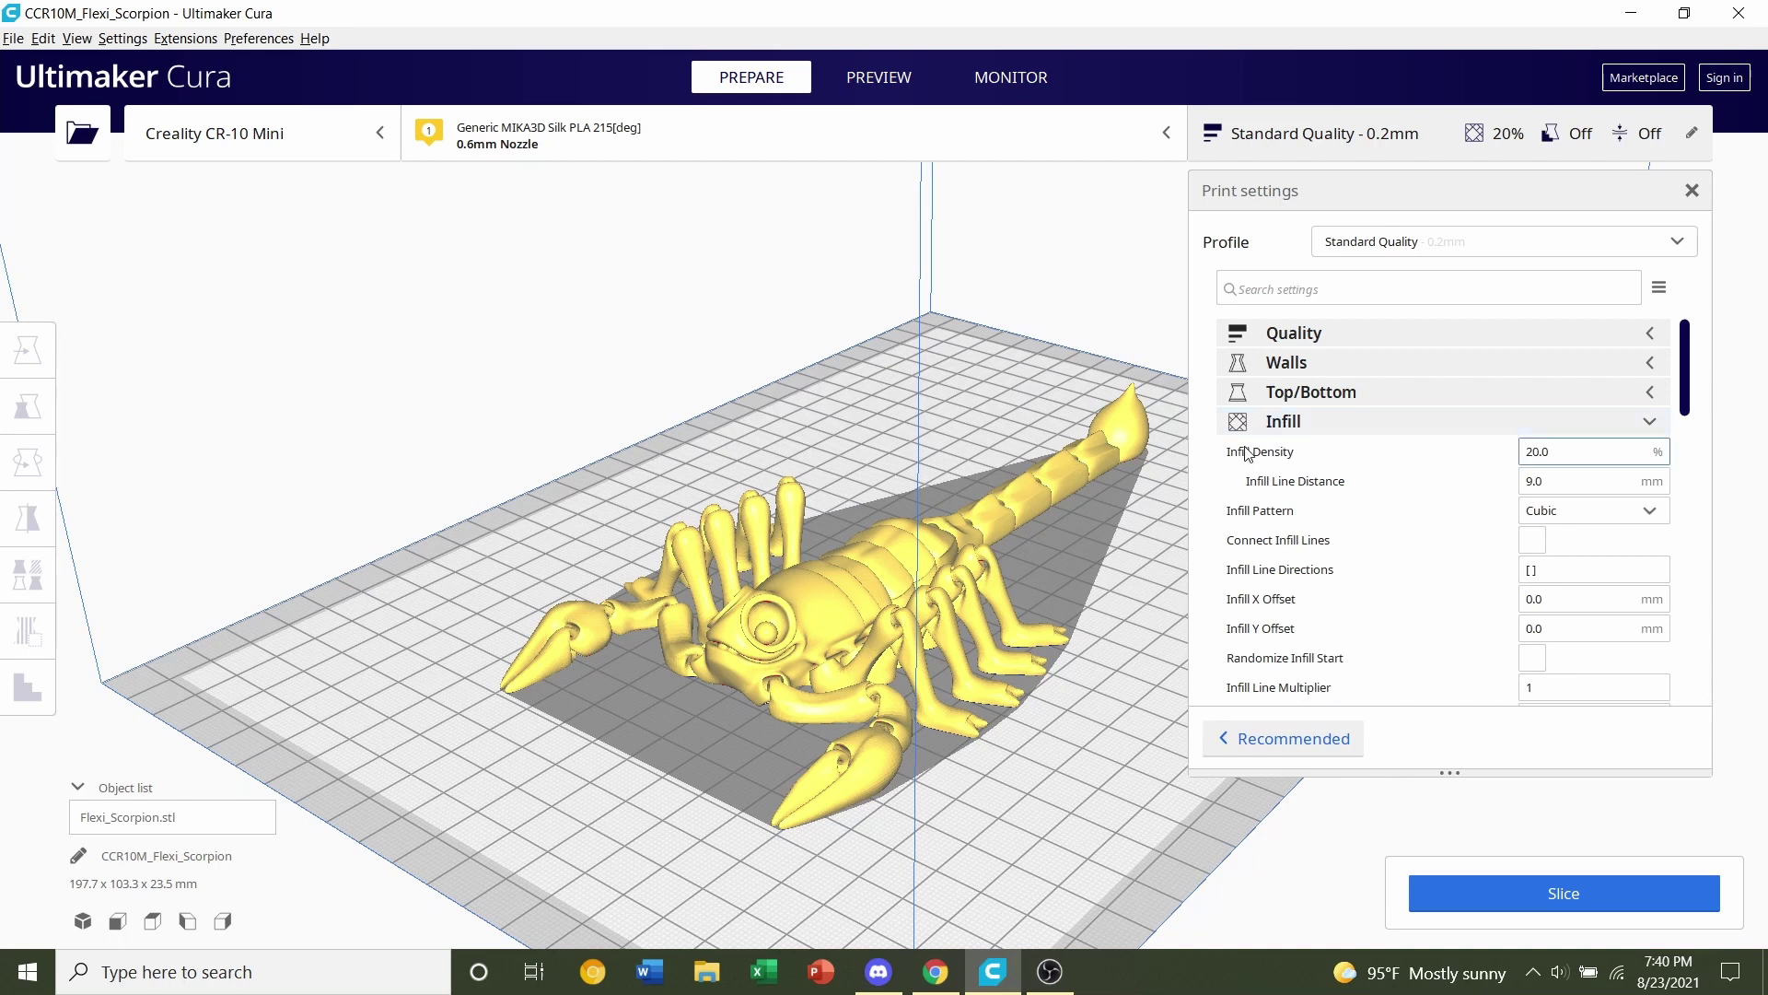
pyautogui.moveTo(1246, 463)
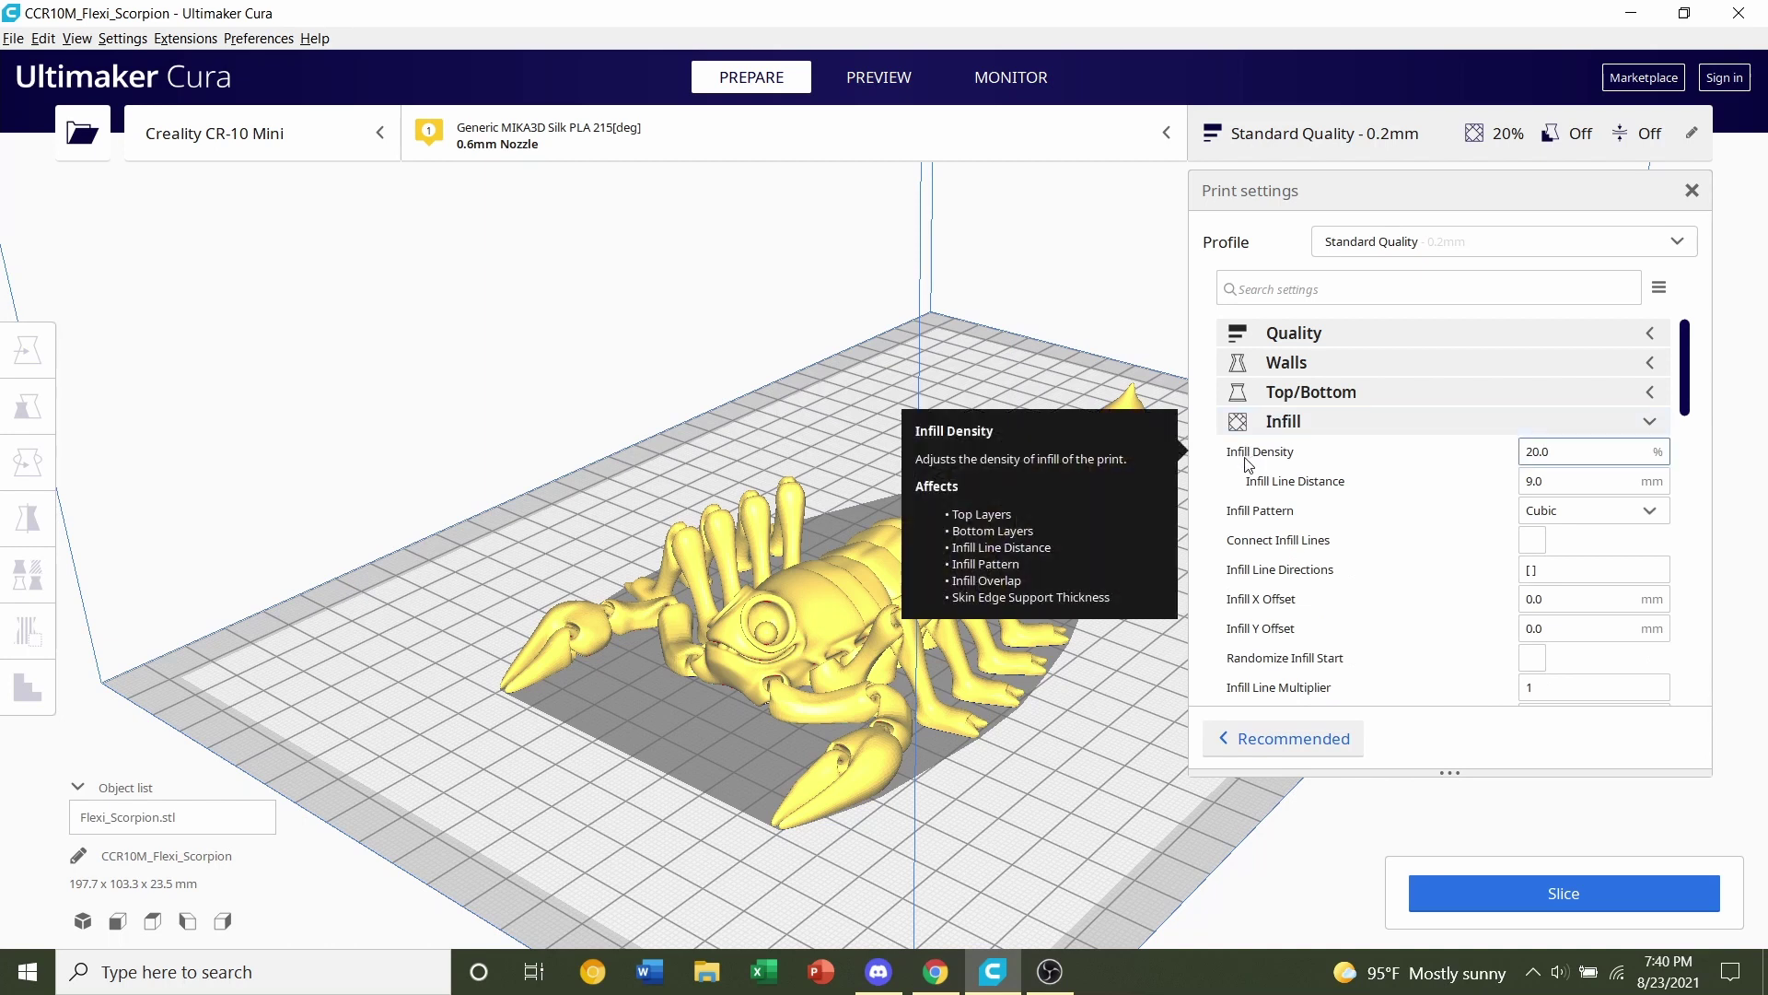
pyautogui.moveTo(1603, 455); pyautogui.dragTo(1492, 458)
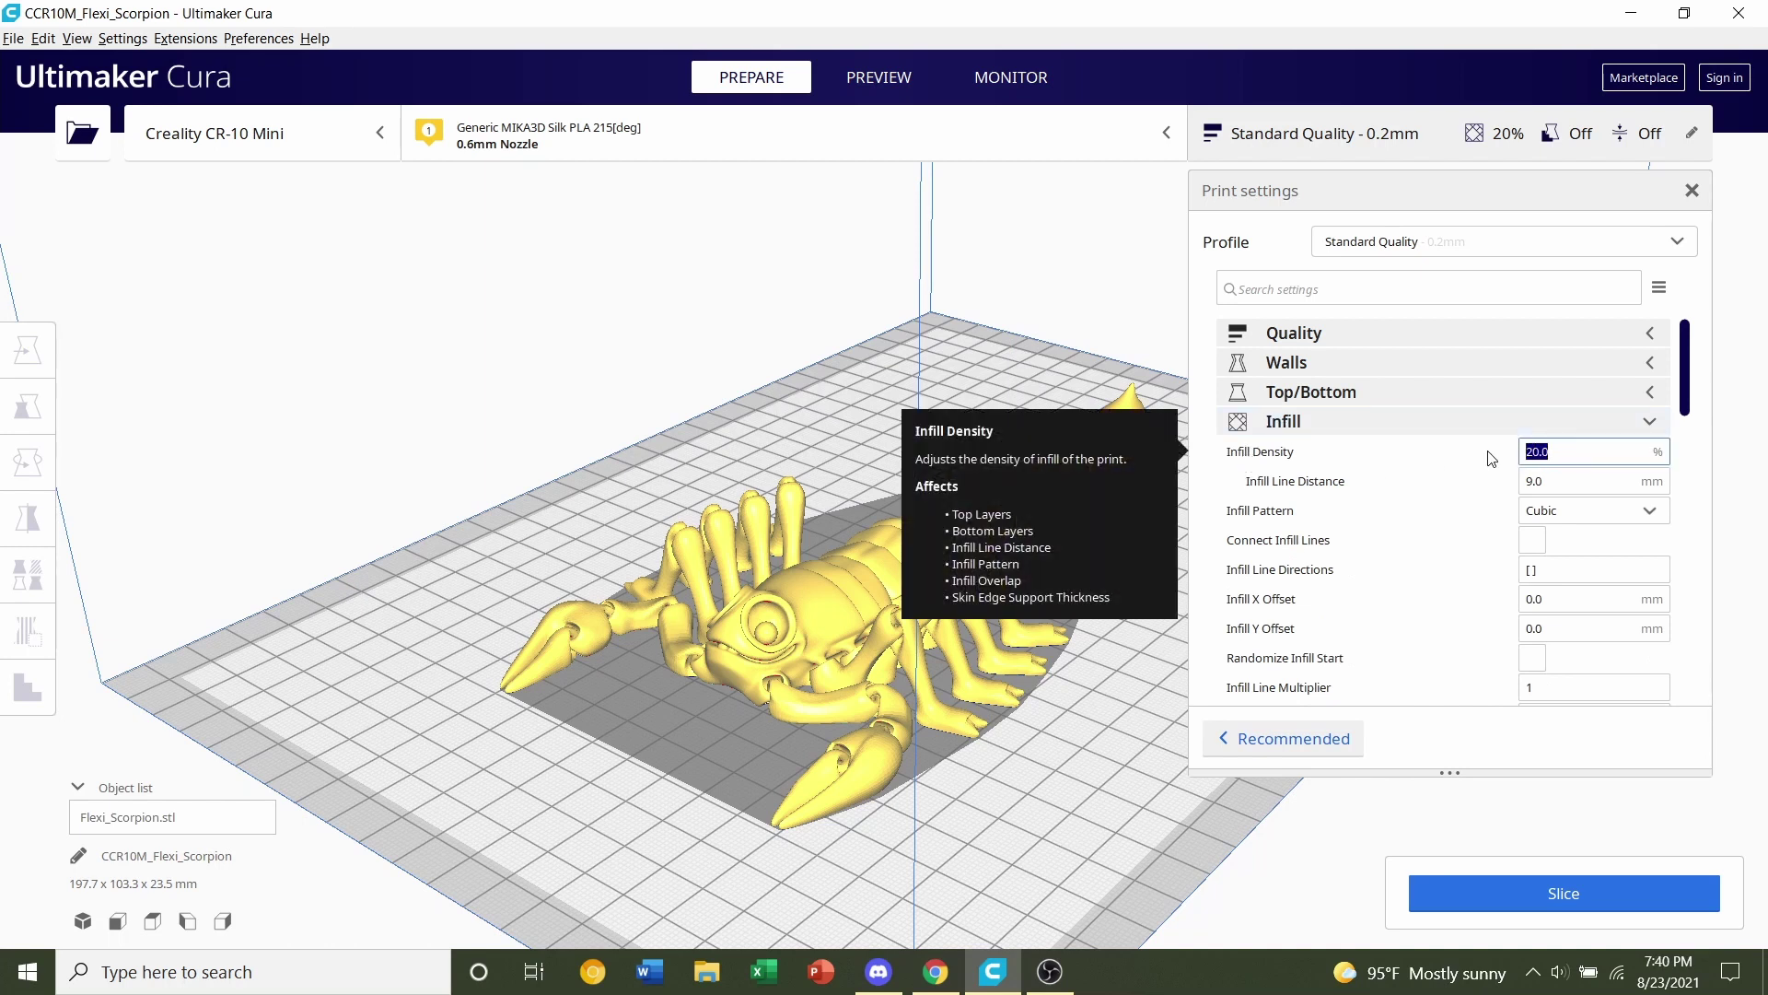
pyautogui.click(1443, 426)
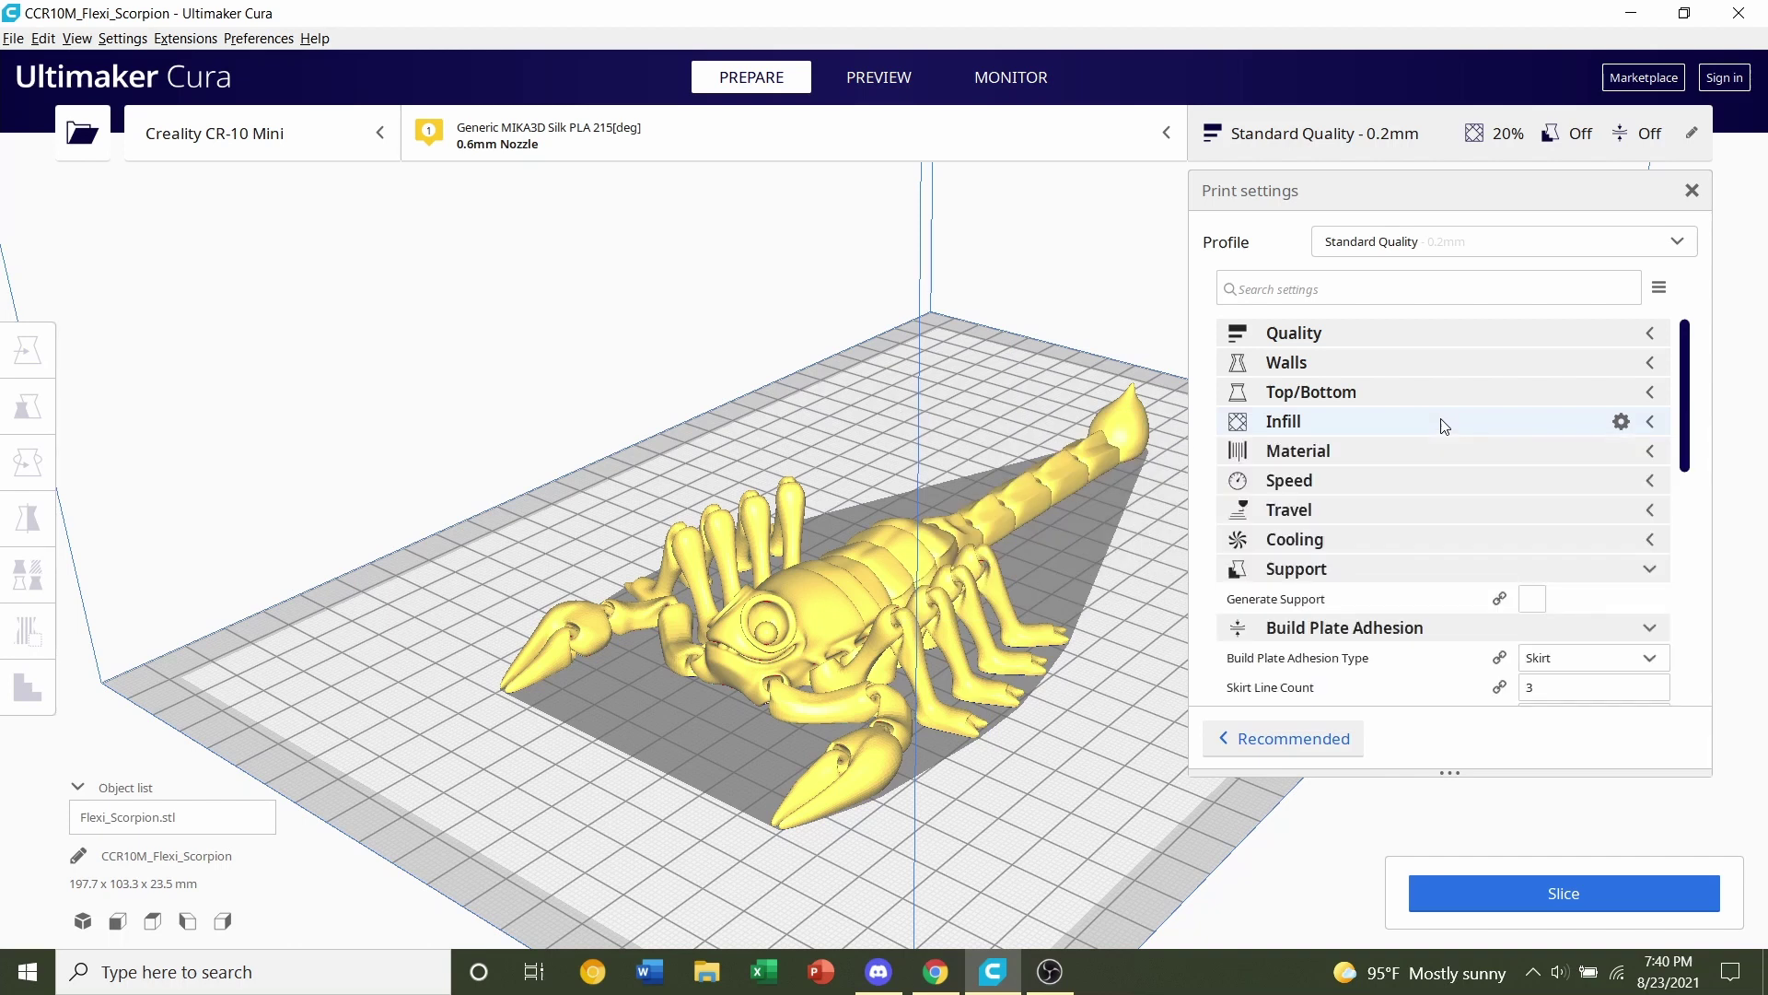
pyautogui.scroll(-3, 1389, 358)
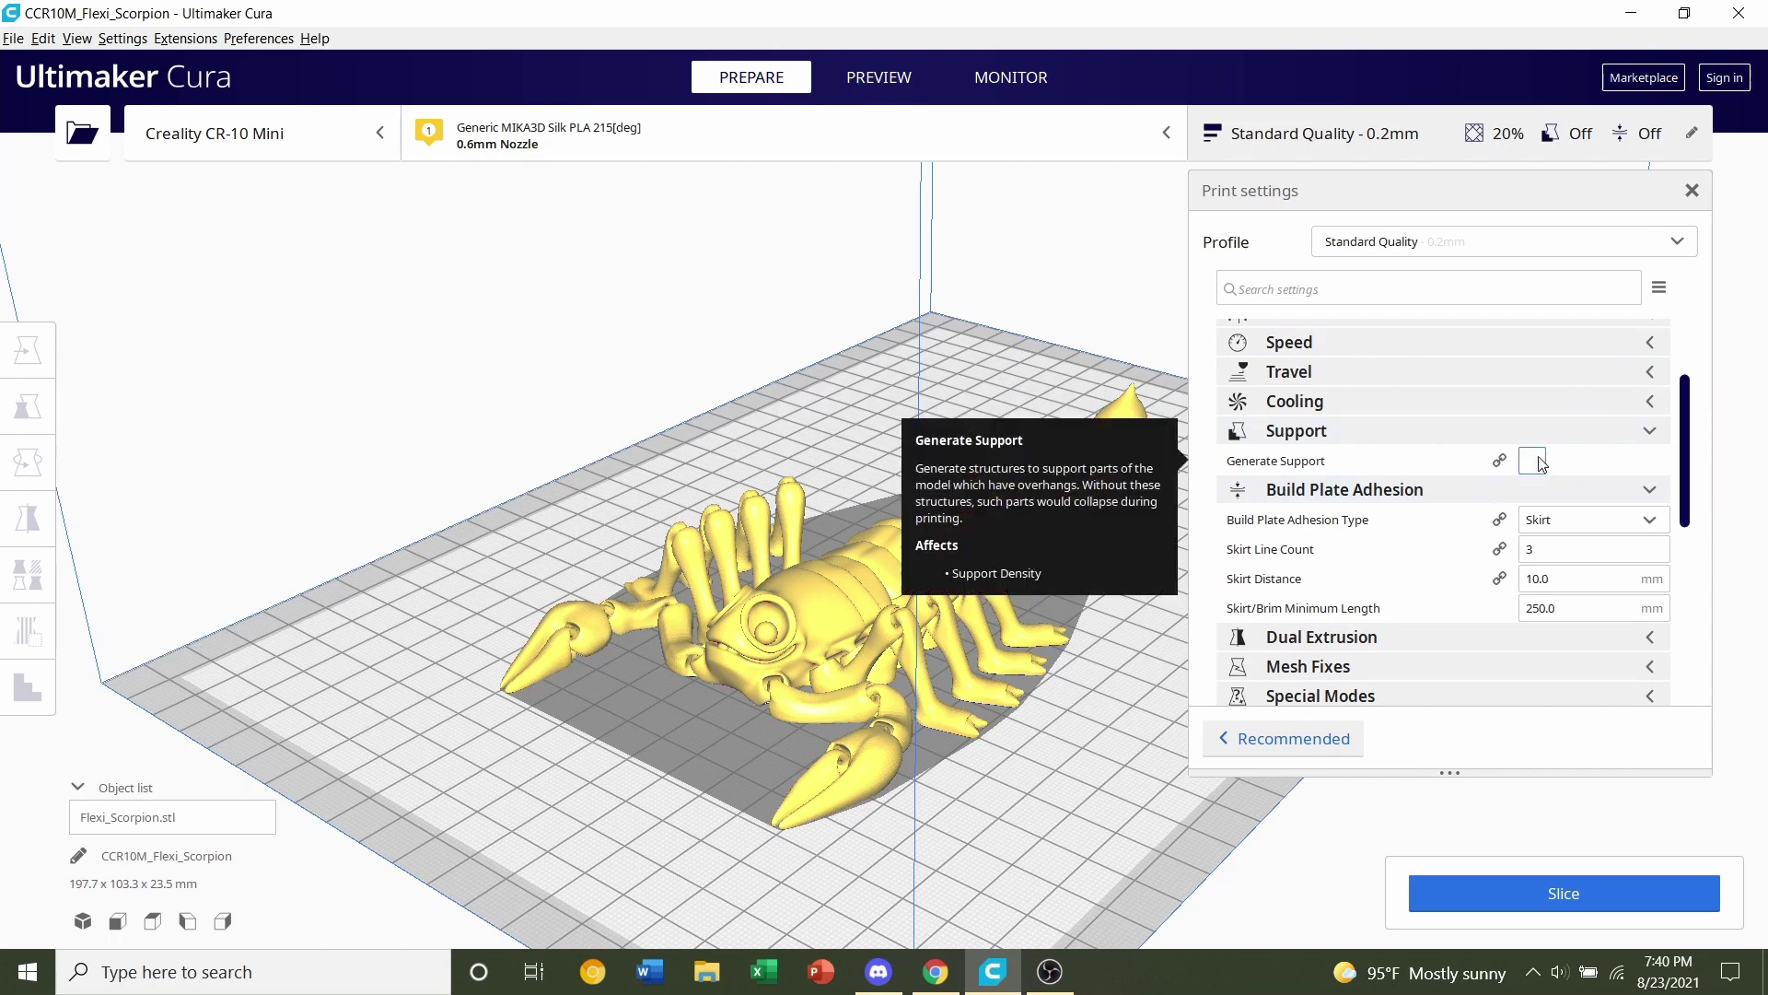
pyautogui.scroll(5, 921, 511)
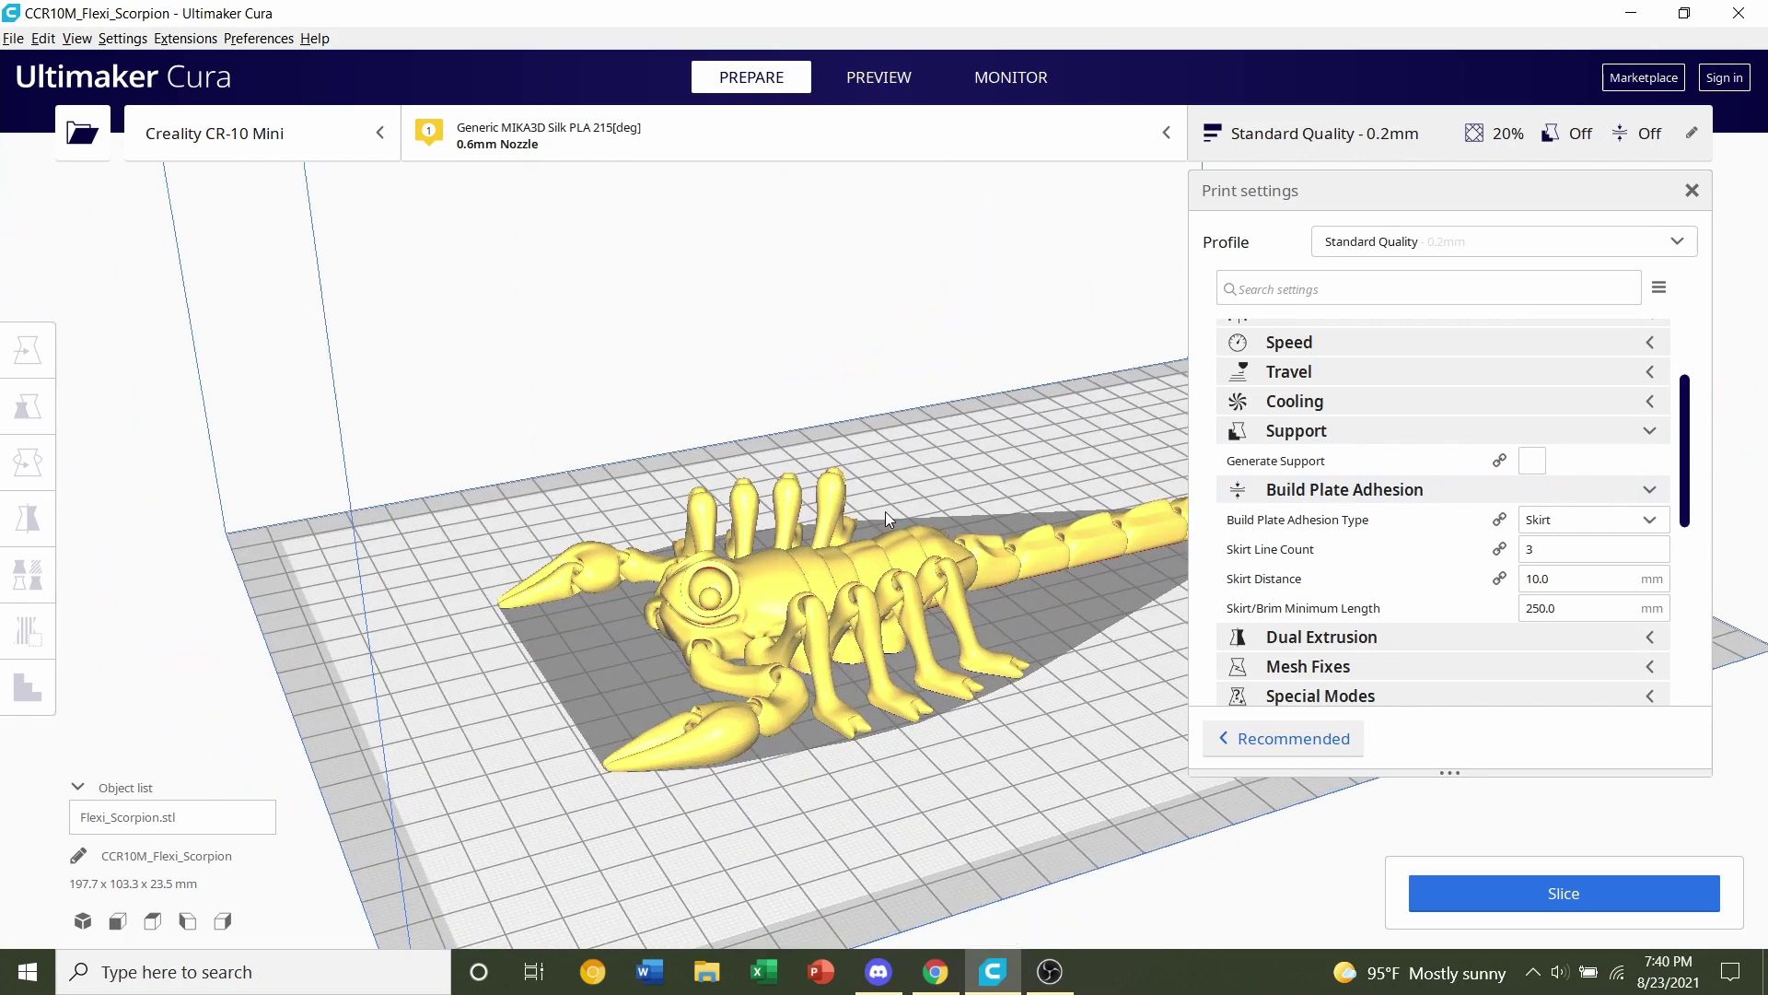
pyautogui.moveTo(920, 512); pyautogui.dragTo(1310, 502, button='right')
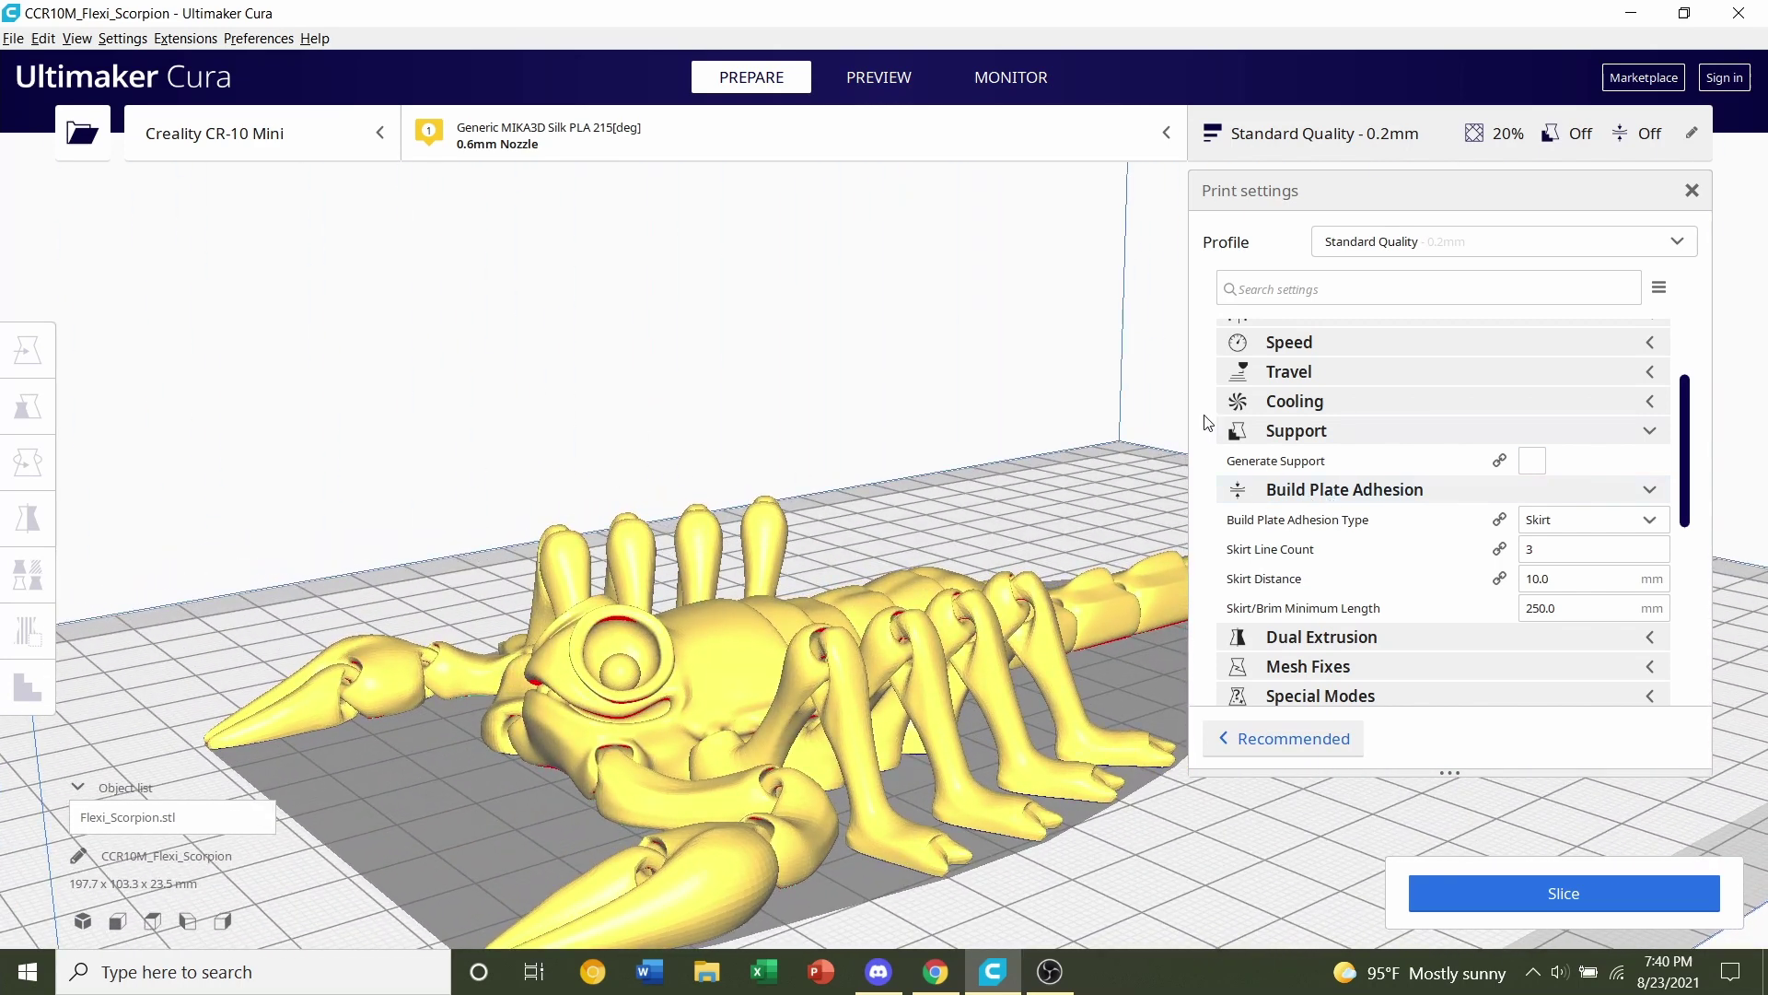
pyautogui.moveTo(921, 457); pyautogui.dragTo(1013, 501, button='right')
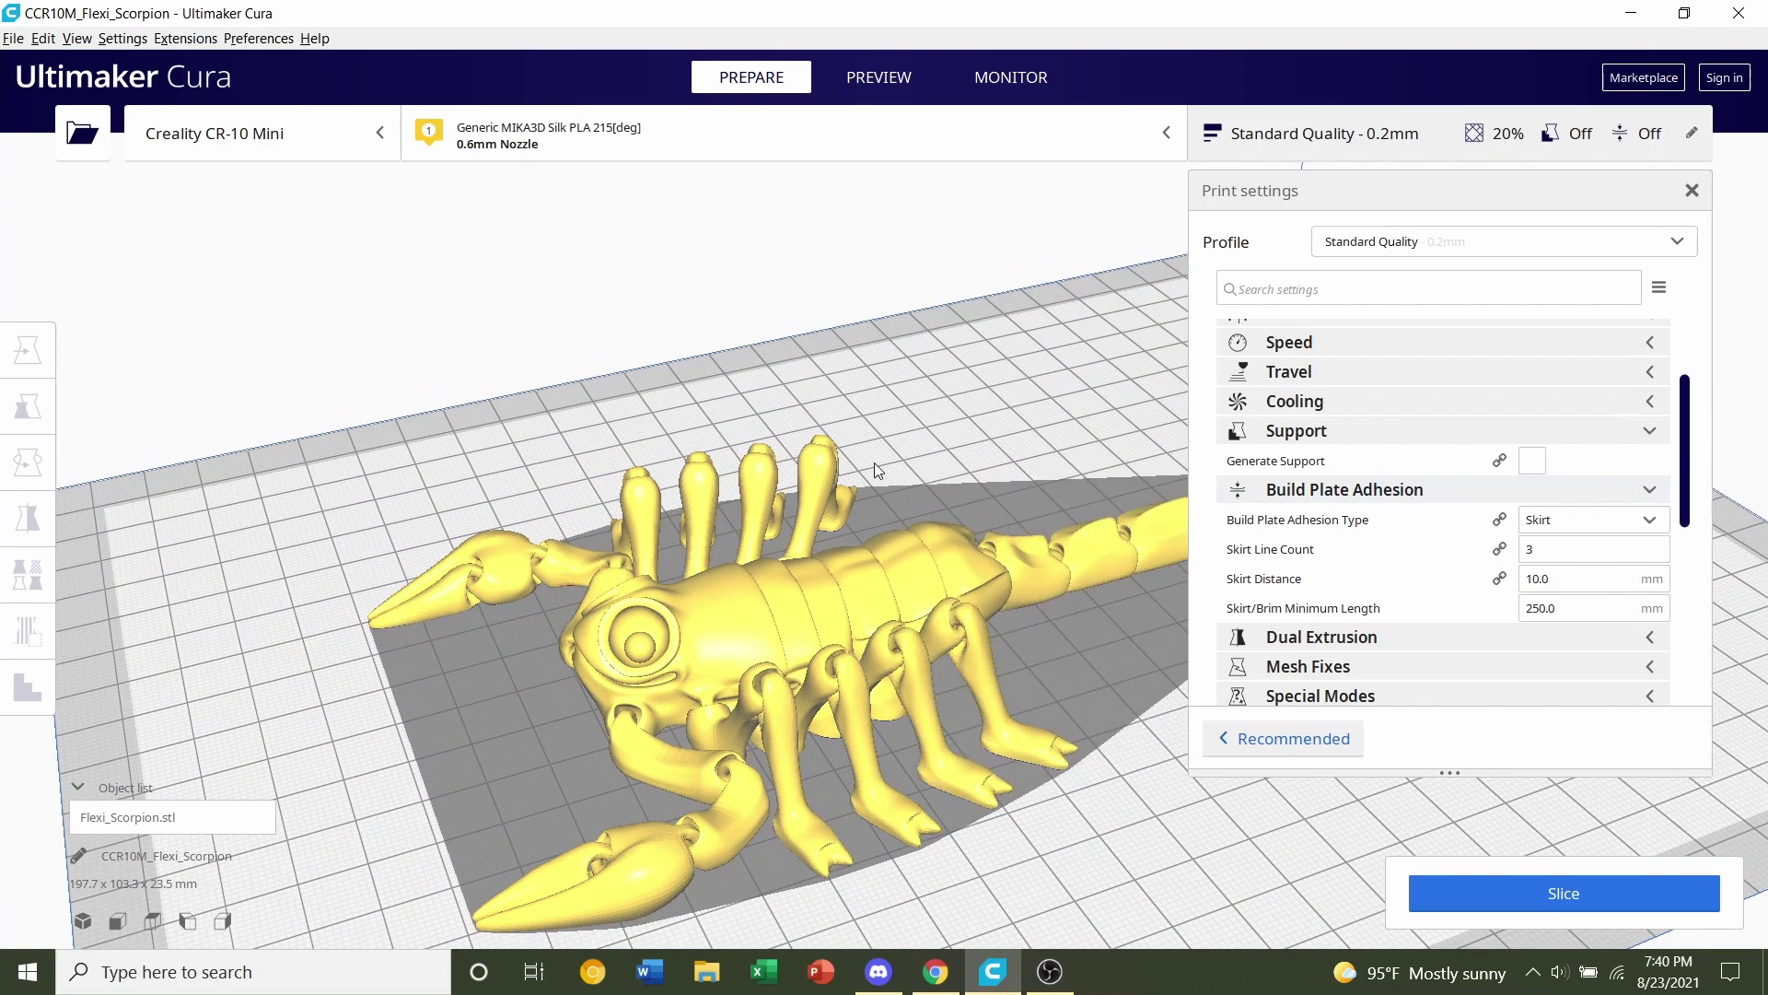
pyautogui.moveTo(875, 463); pyautogui.dragTo(769, 237, button='right')
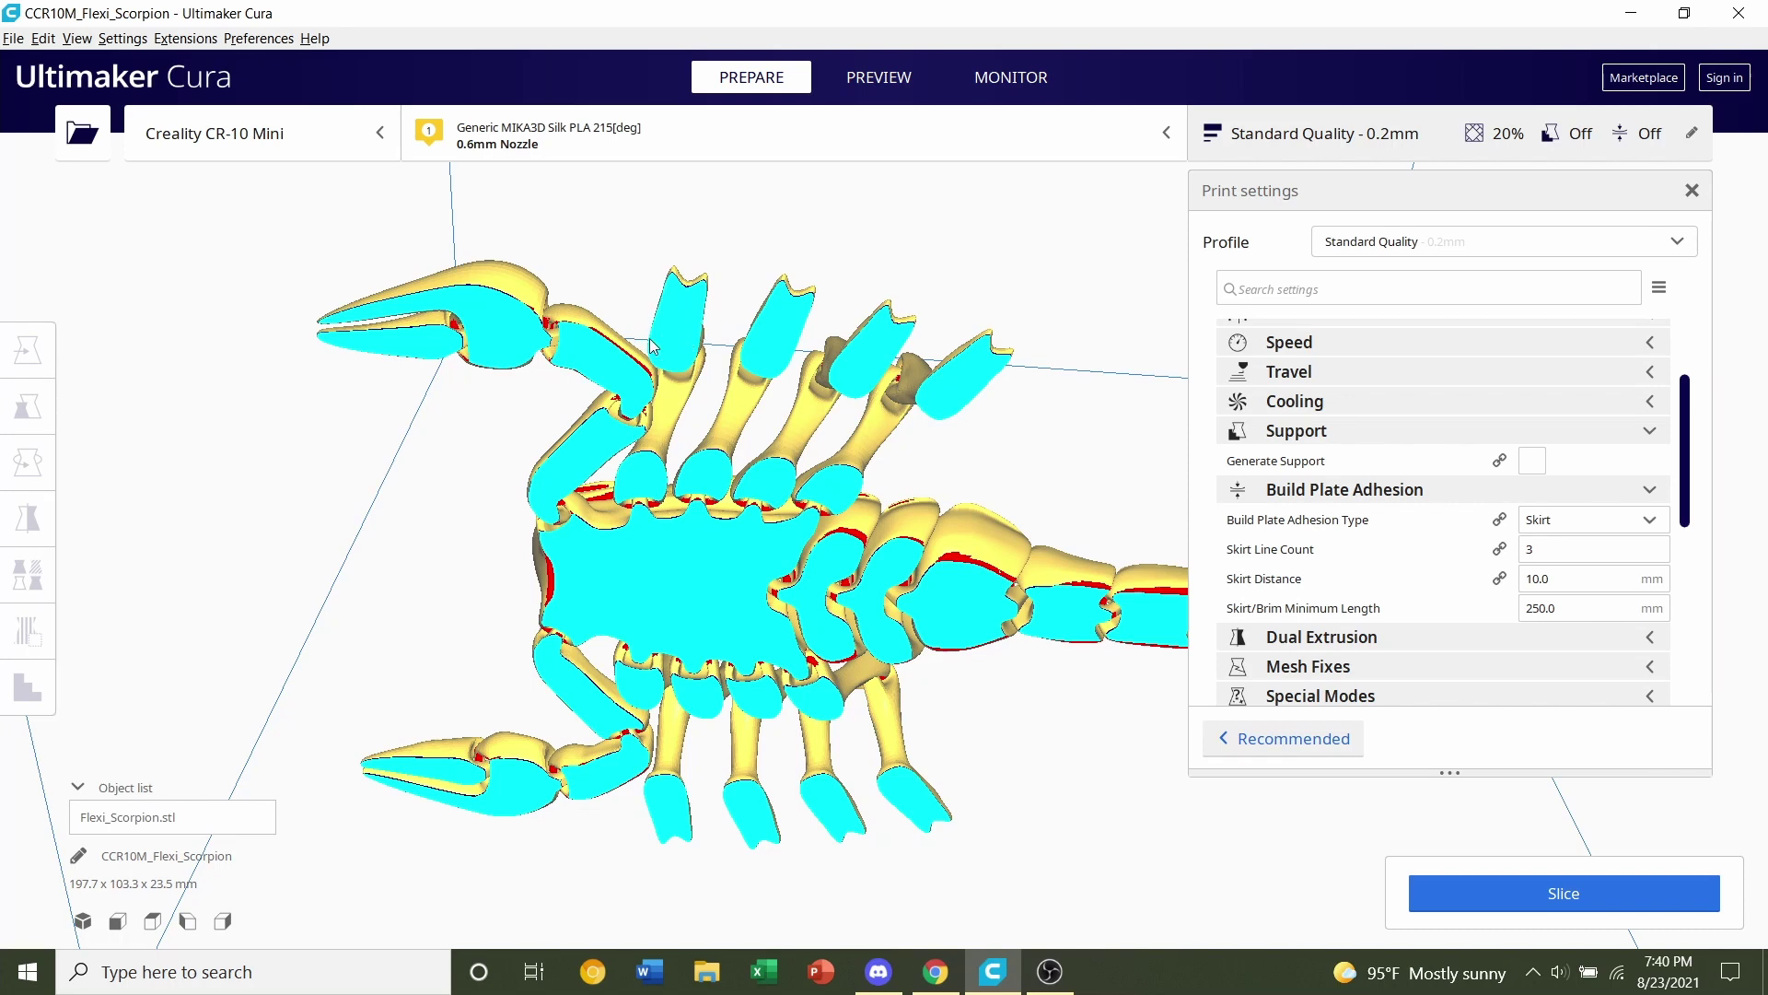
pyautogui.moveTo(670, 318); pyautogui.dragTo(721, 530, button='right')
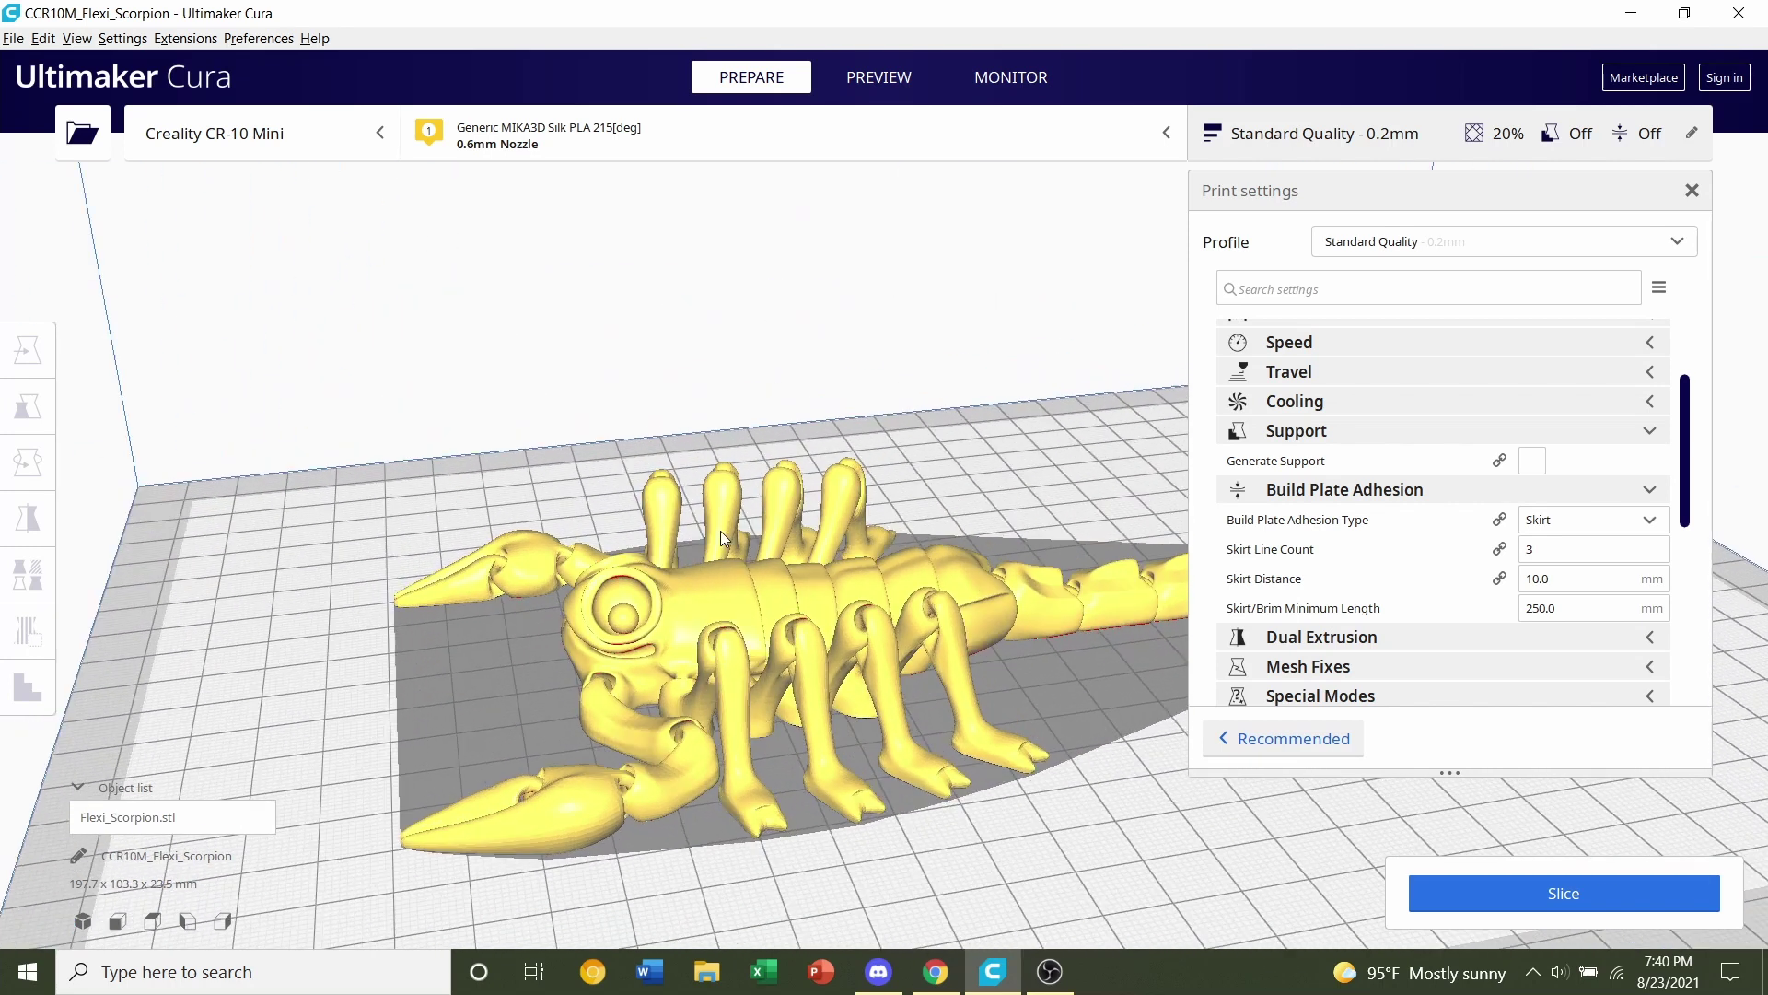
pyautogui.moveTo(904, 517); pyautogui.dragTo(755, 505, button='right')
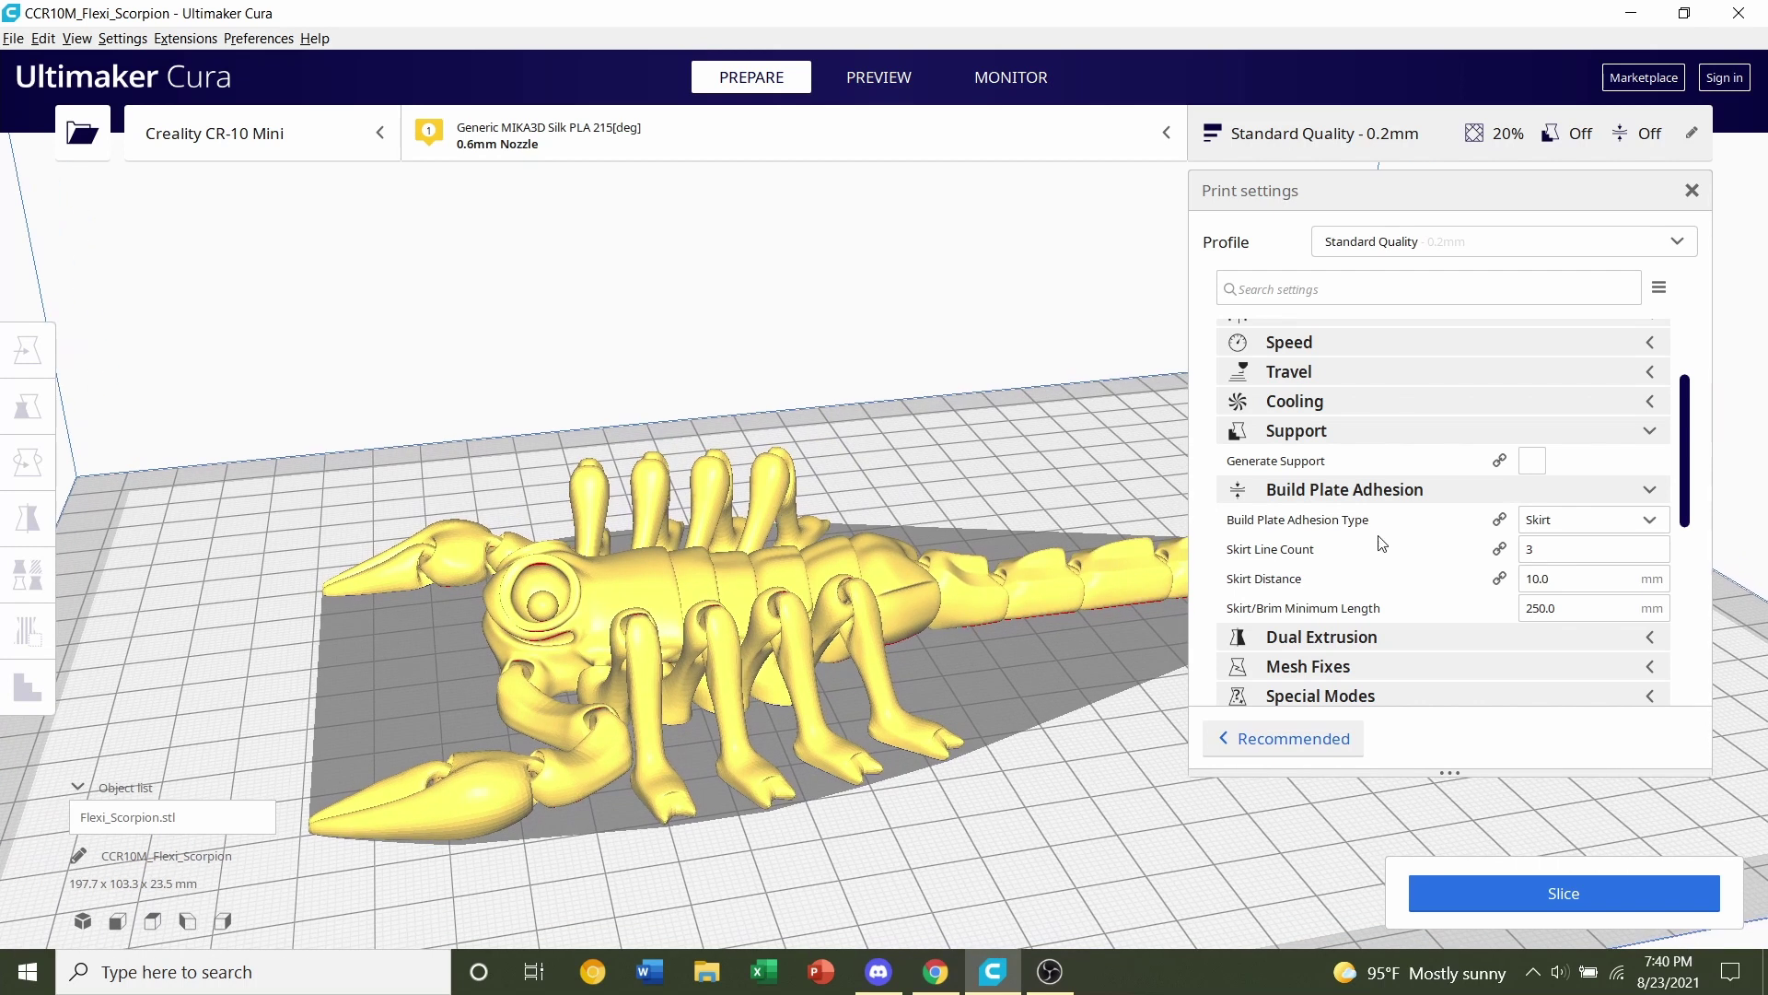
pyautogui.click(1554, 530)
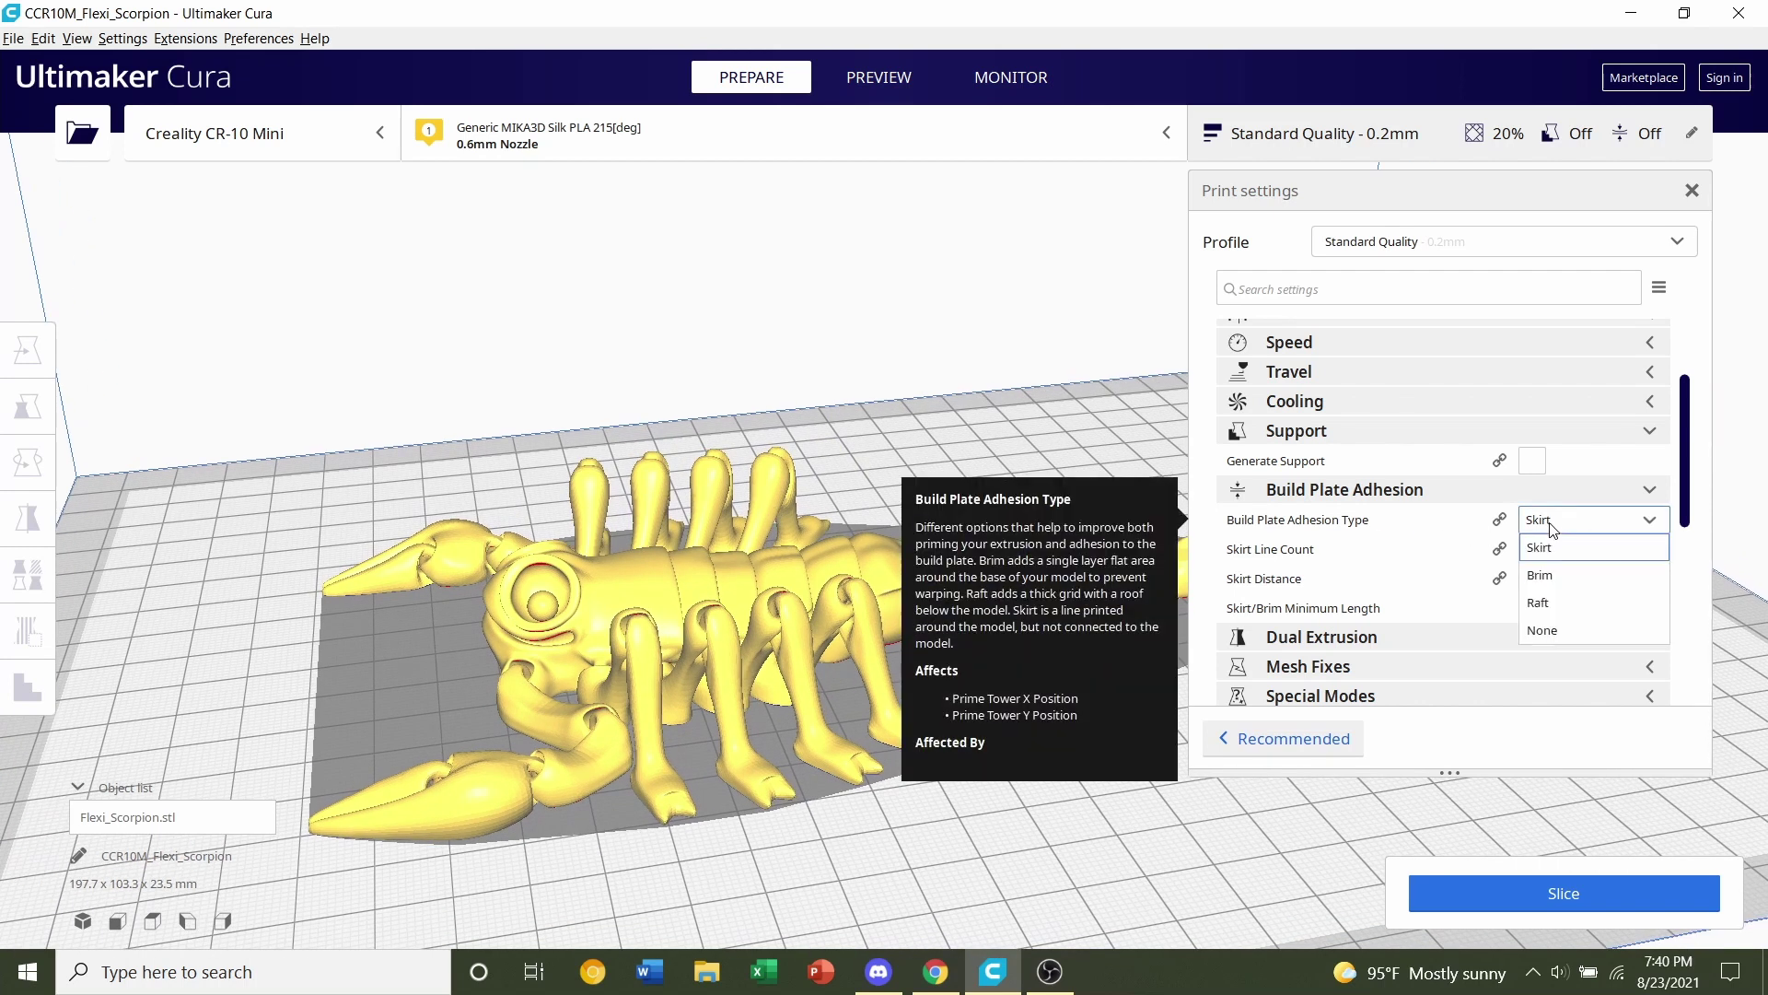
pyautogui.click(1554, 608)
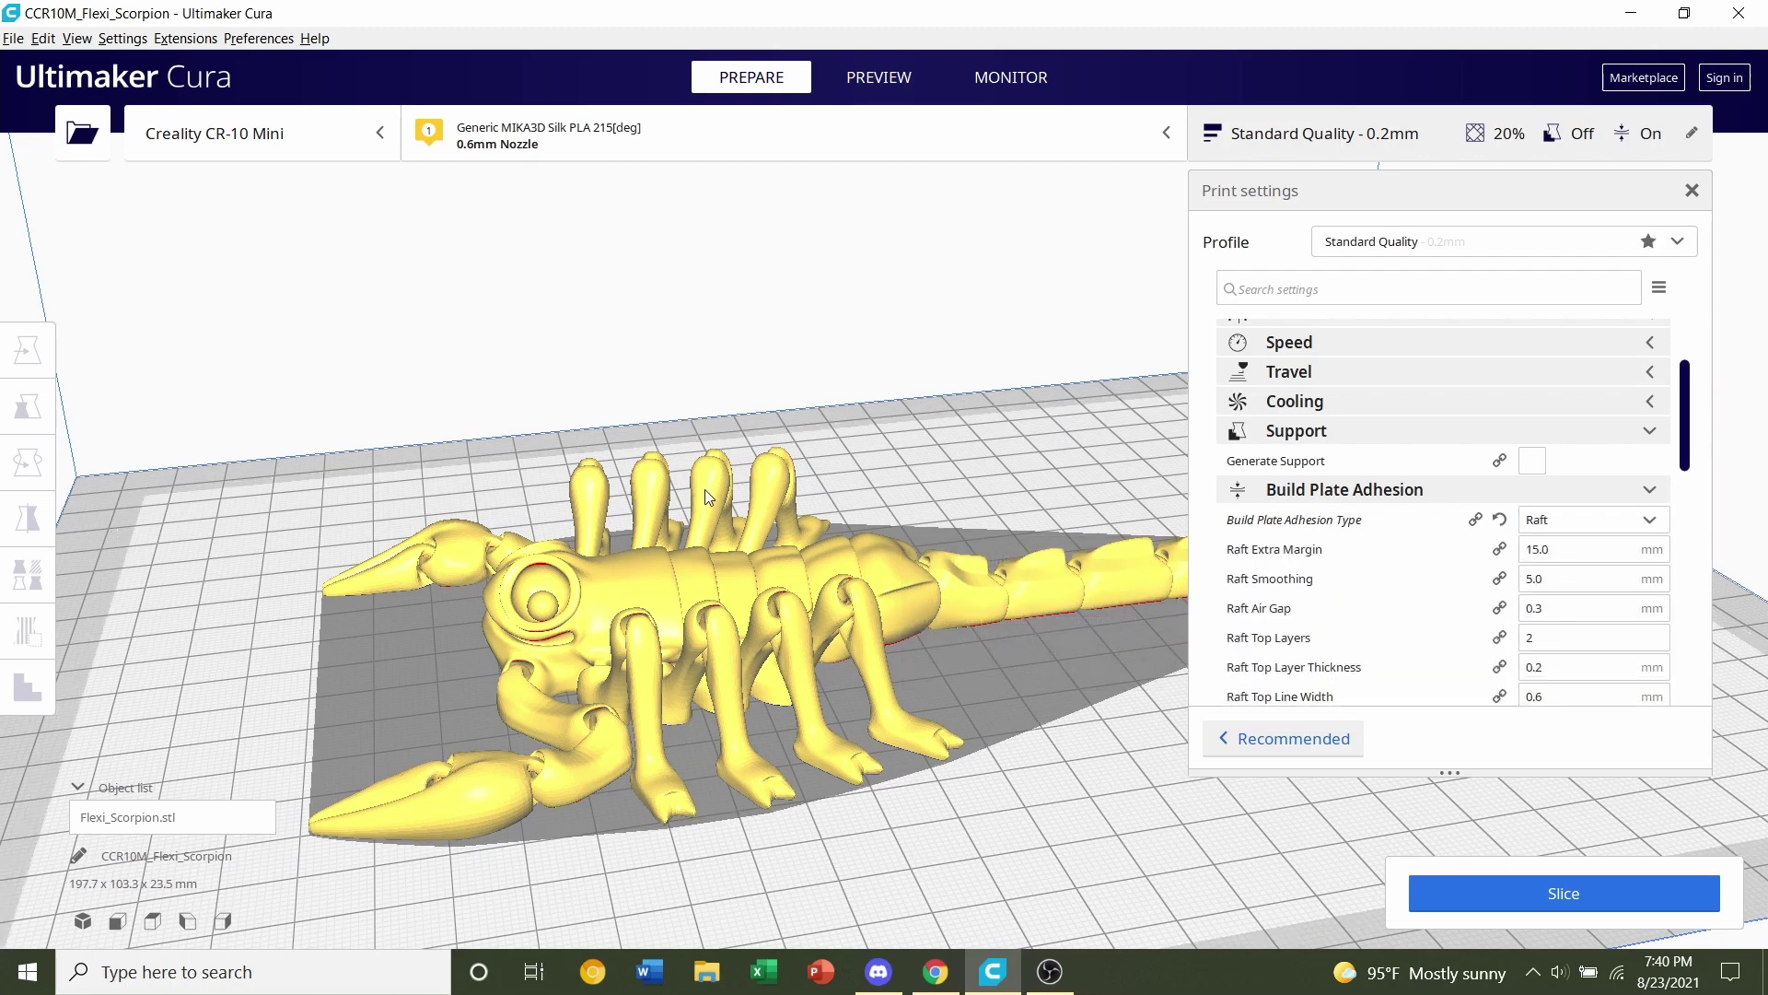
pyautogui.moveTo(704, 489); pyautogui.dragTo(629, 496, button='right')
pyautogui.scroll(2, 807, 523)
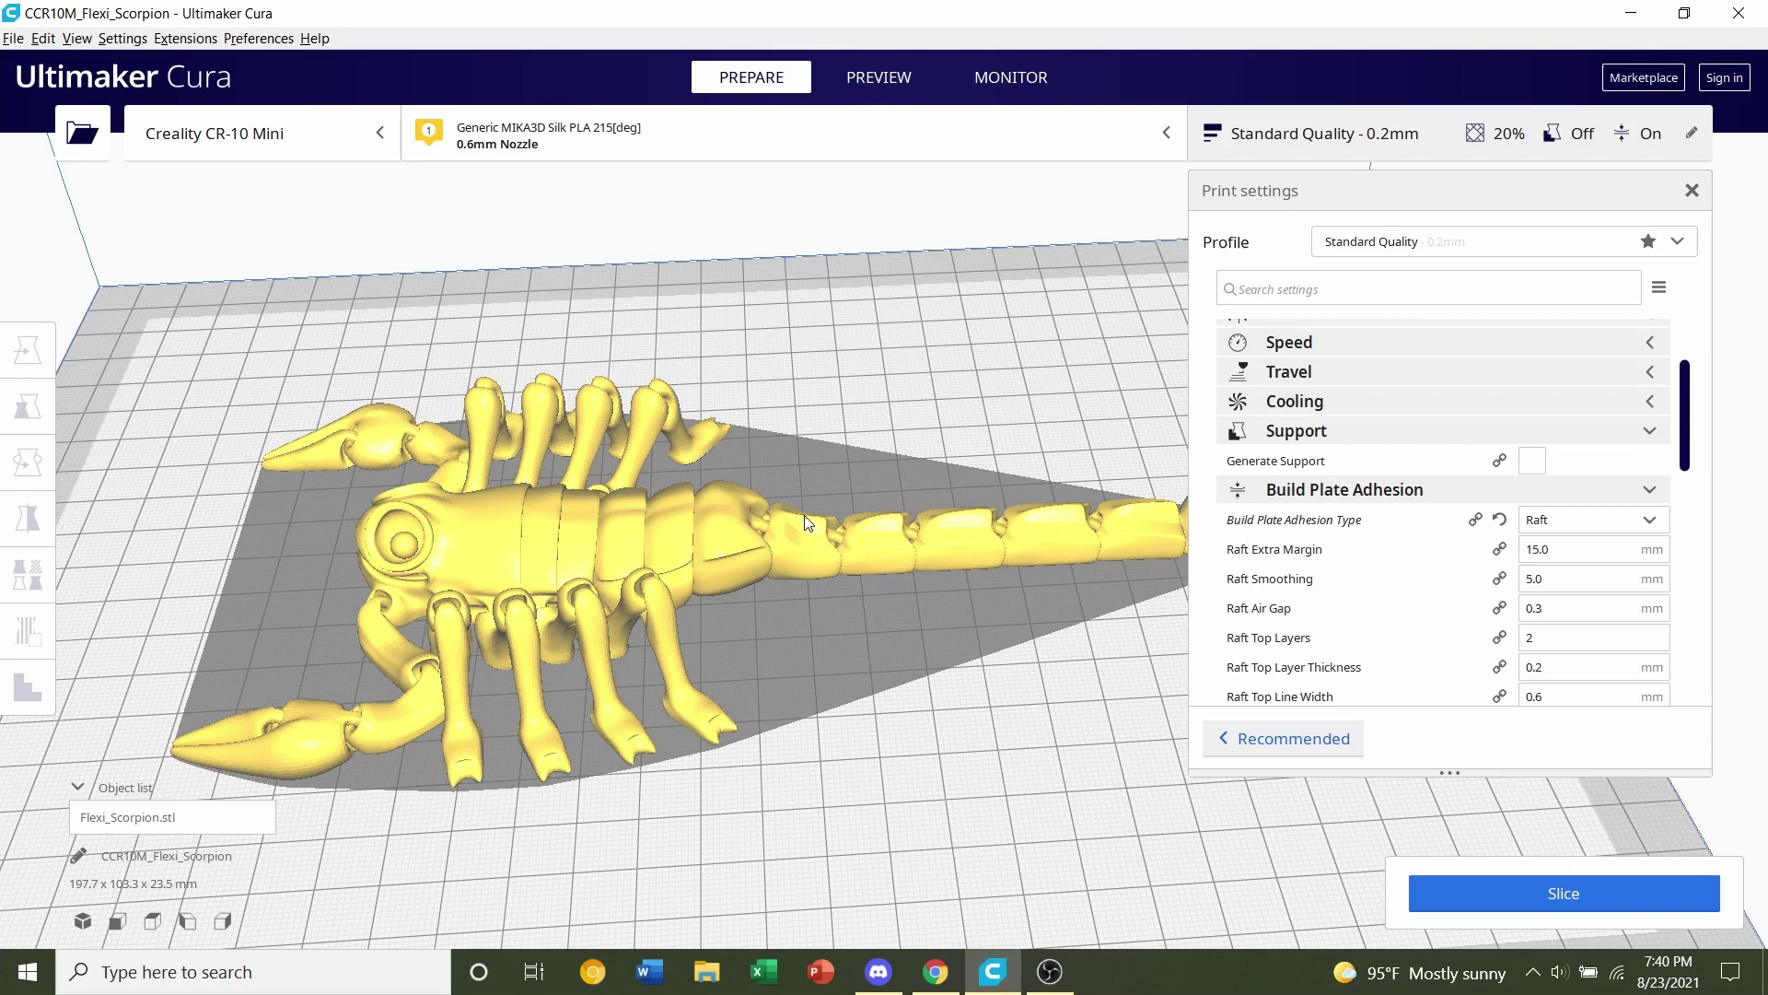
pyautogui.click(1584, 535)
pyautogui.click(1572, 548)
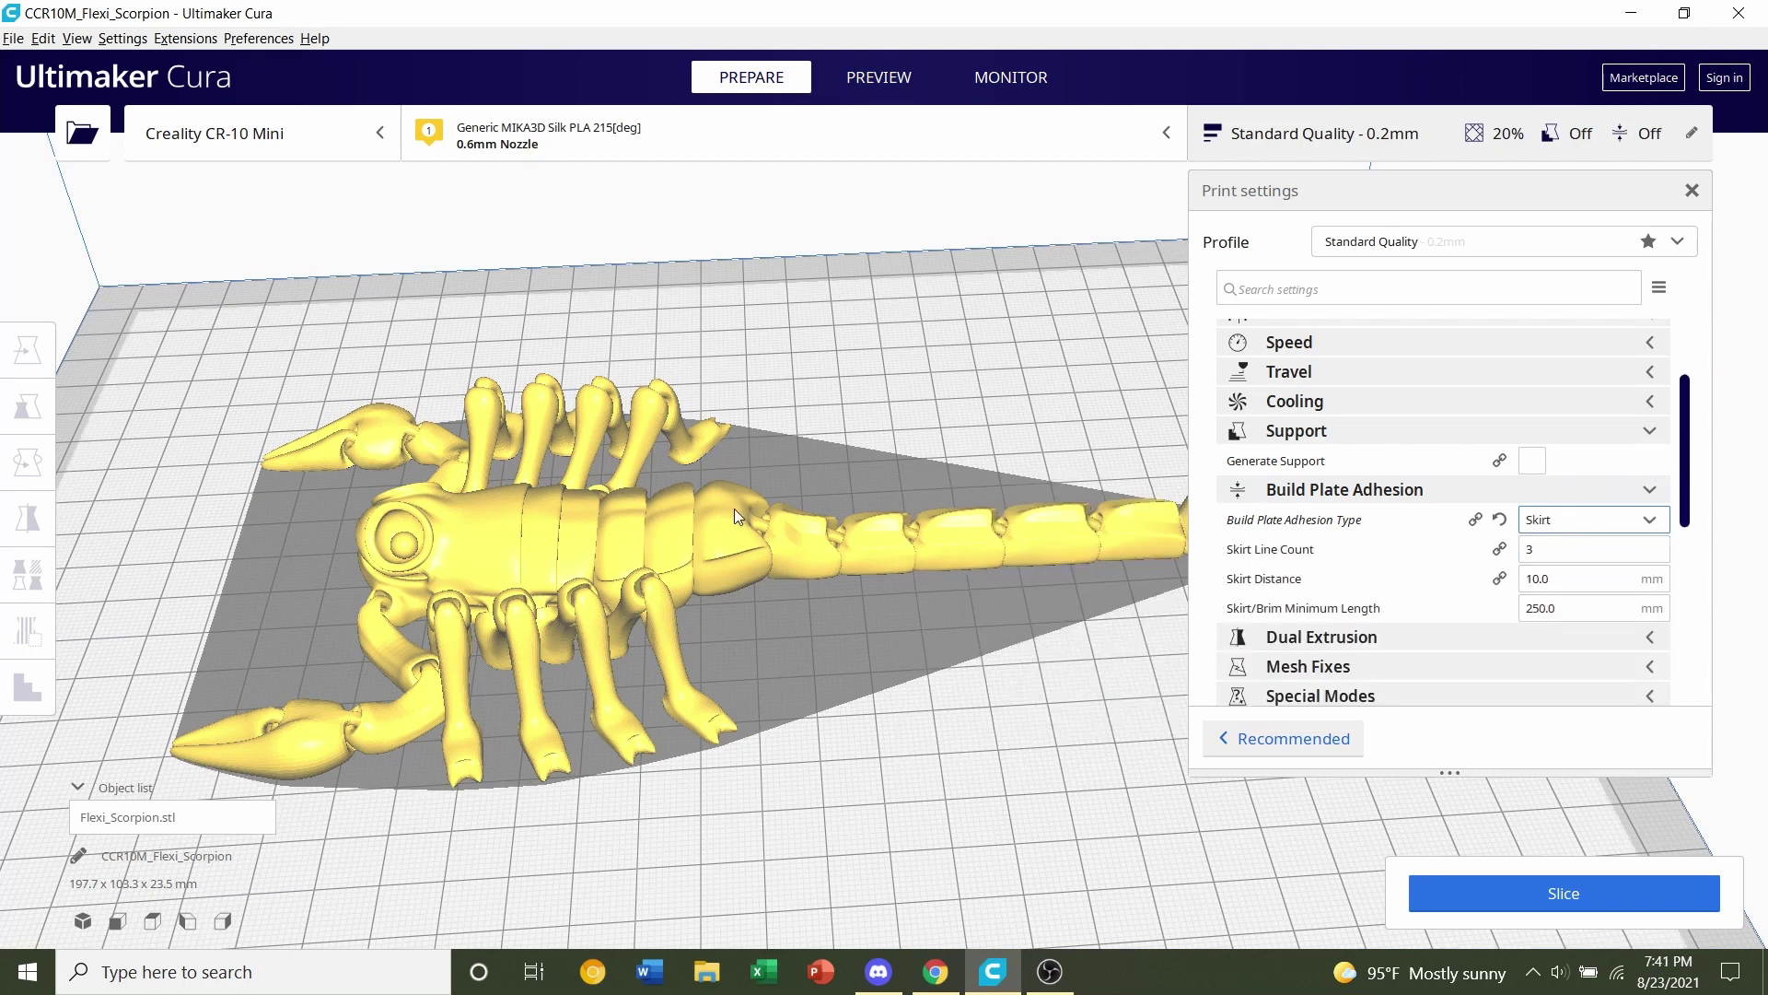
# Step: Collapse Build Plate Adhesion and slice the scorpion for a 5 h 20 min, 38 g estimate
pyautogui.click(1289, 489)
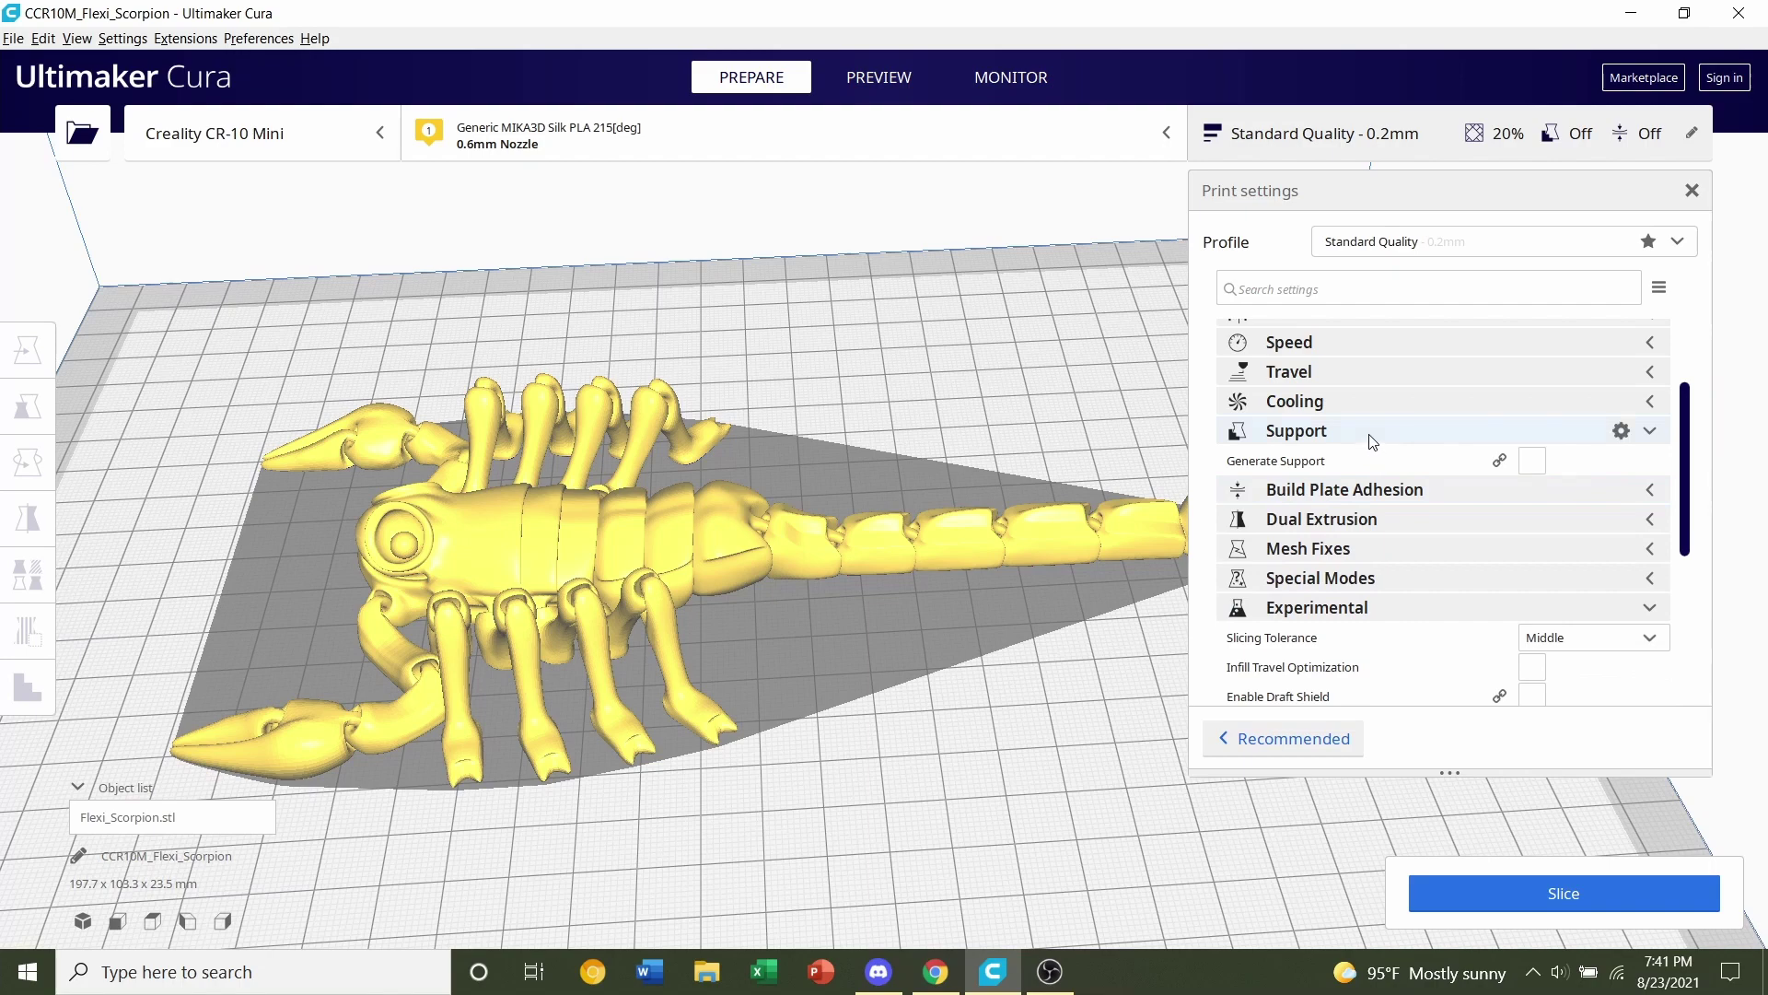
pyautogui.moveTo(488, 516); pyautogui.dragTo(387, 453, button='right')
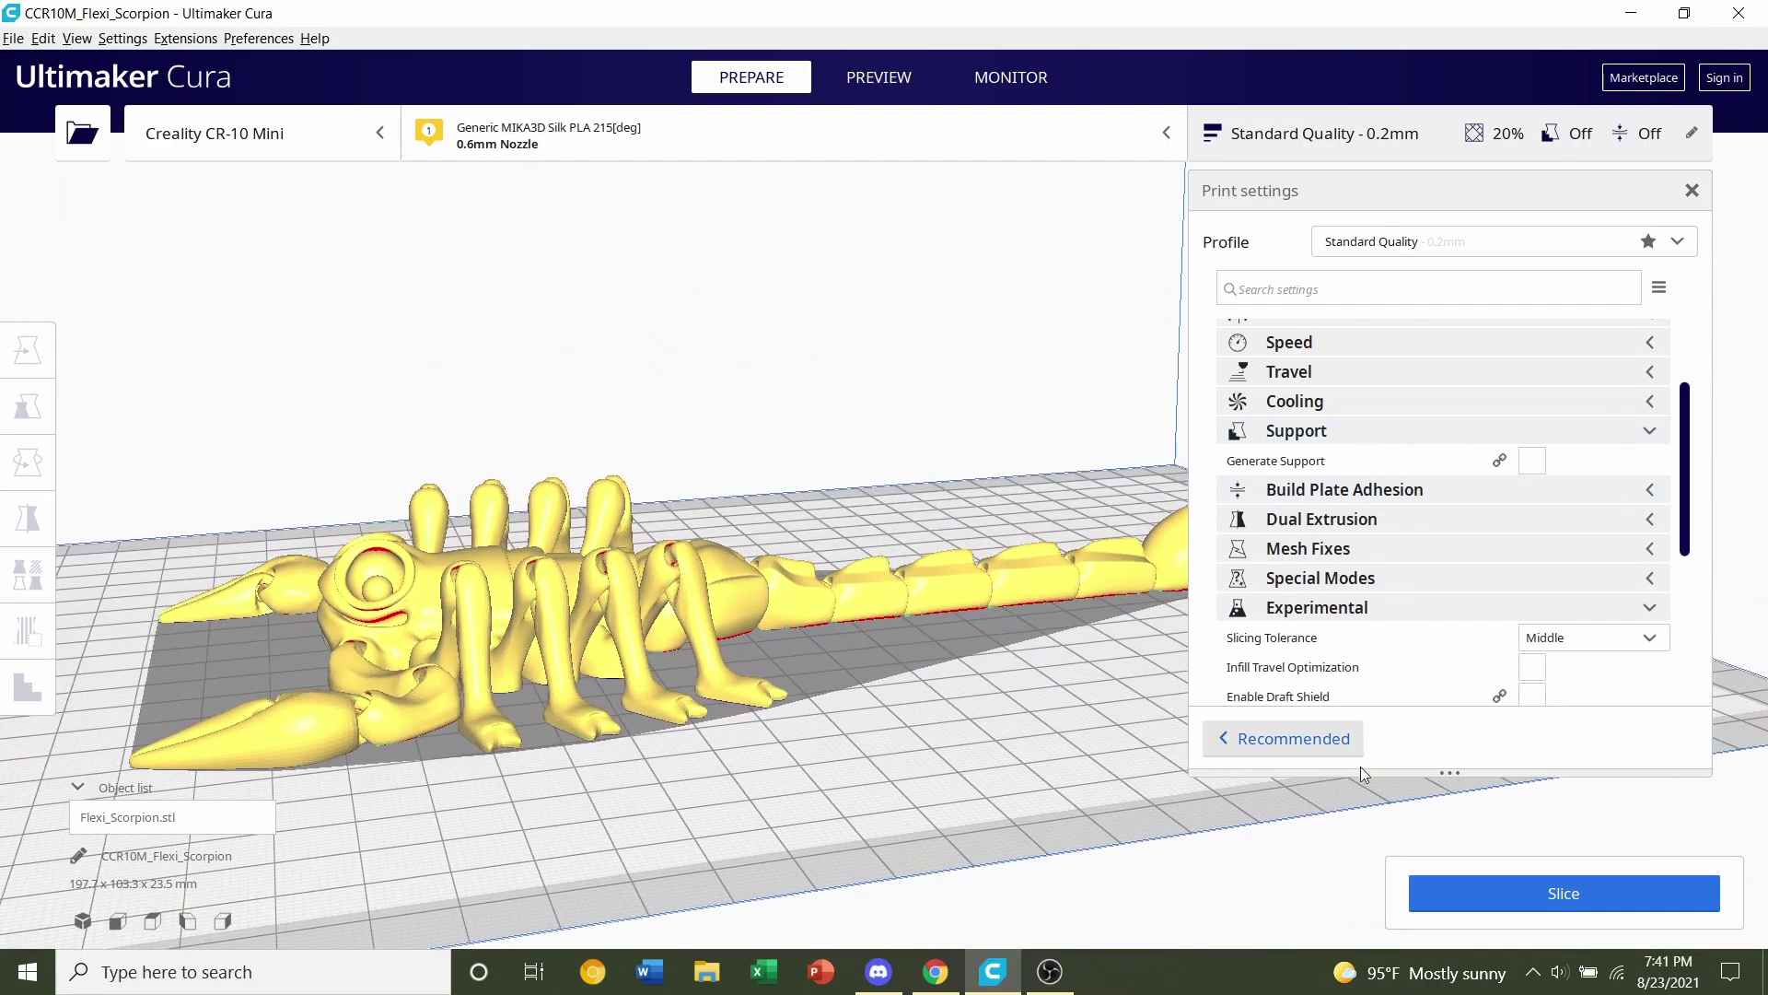
pyautogui.click(1483, 888)
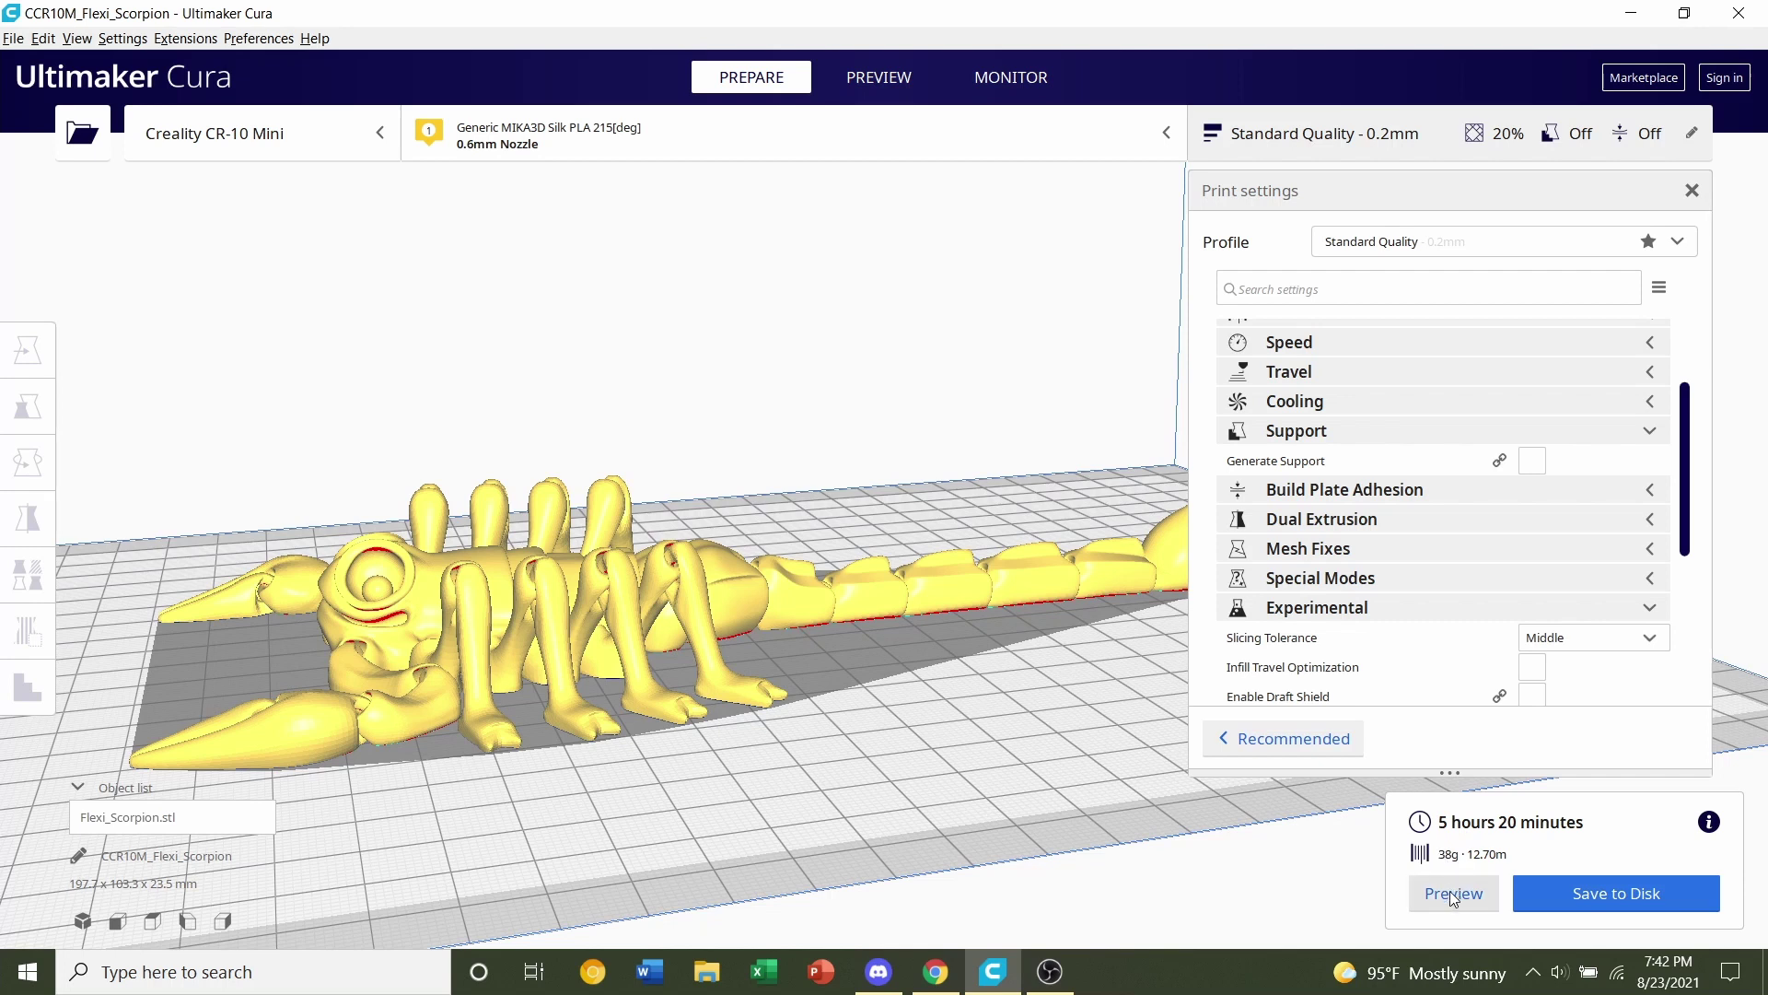
pyautogui.click(1453, 893)
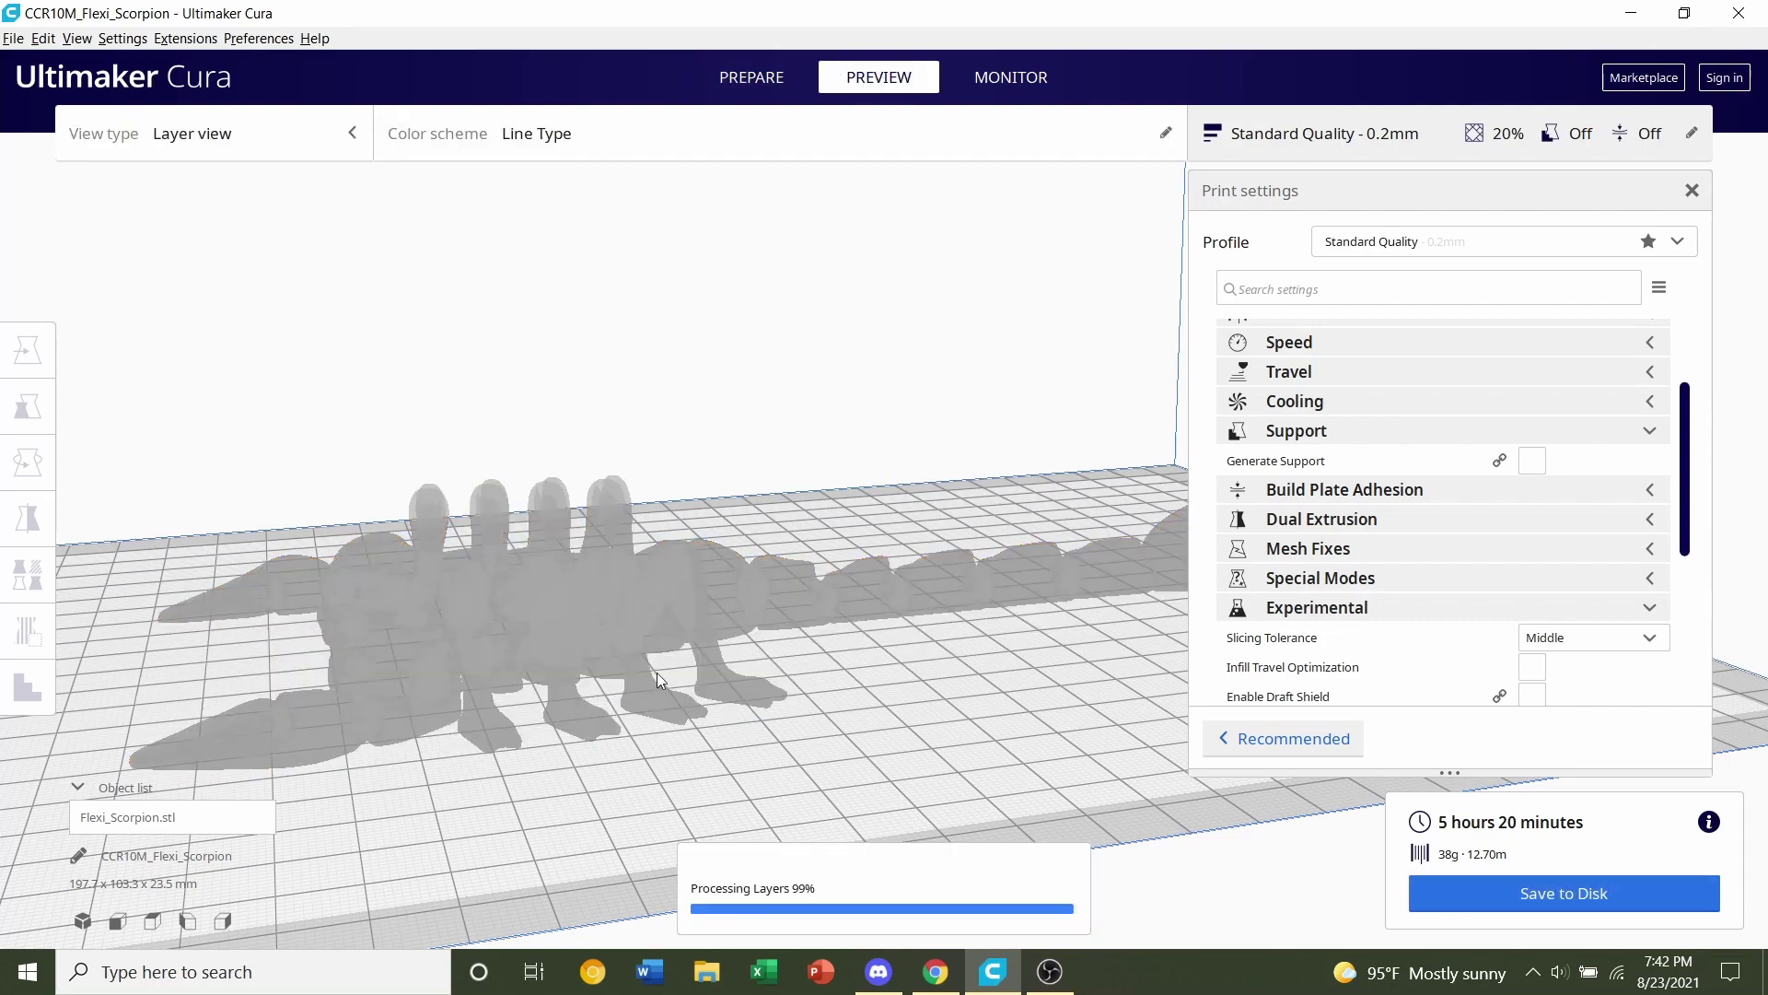
pyautogui.moveTo(490, 654); pyautogui.dragTo(759, 457, button='right')
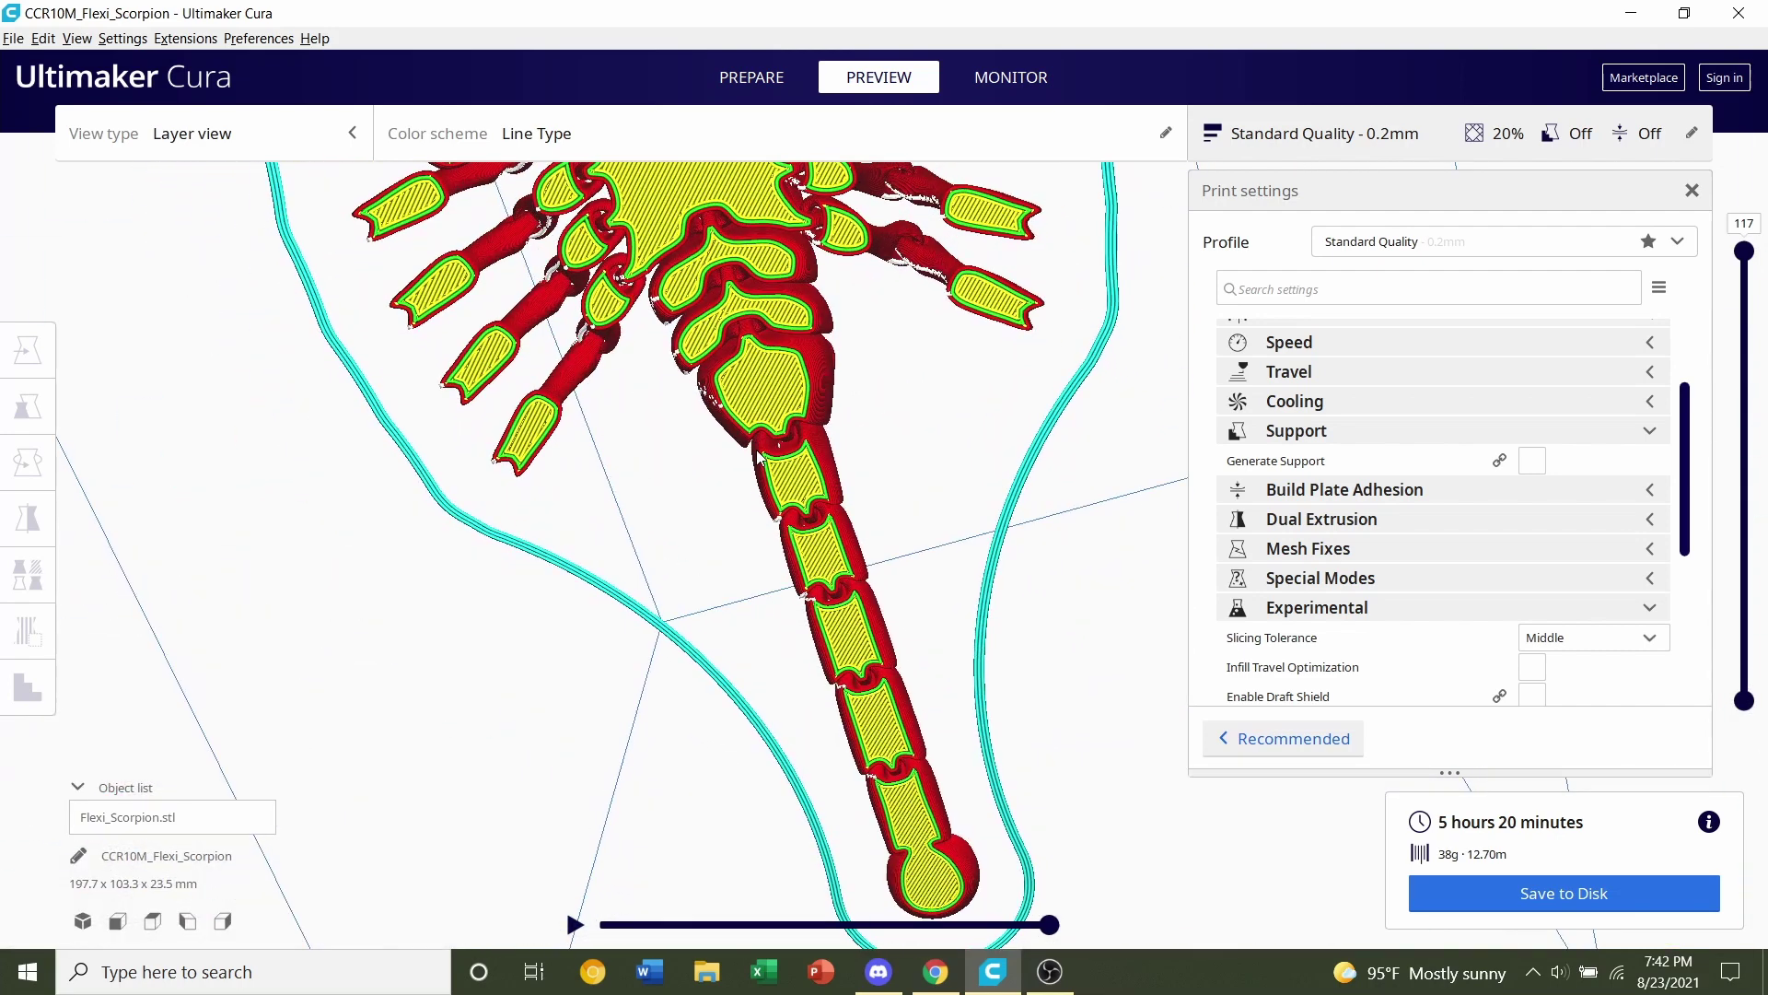
pyautogui.scroll(-5, 758, 458)
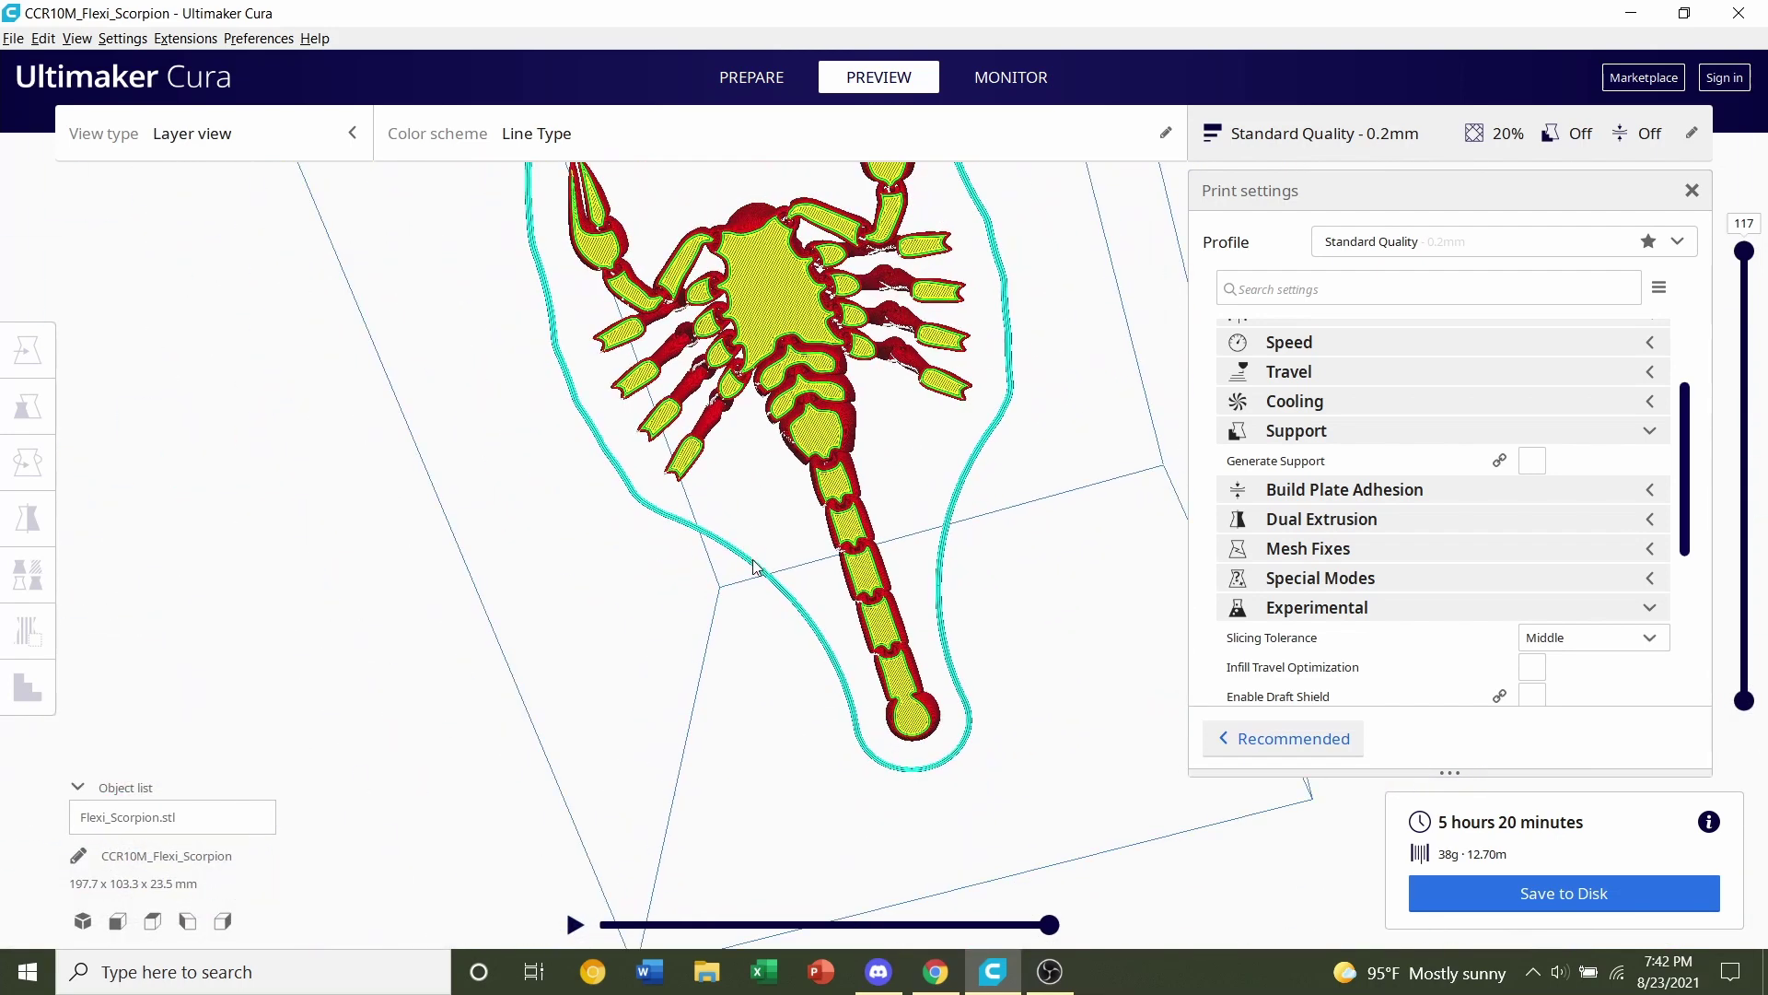
pyautogui.moveTo(758, 568); pyautogui.dragTo(700, 700, button='right')
pyautogui.scroll(5, 770, 708)
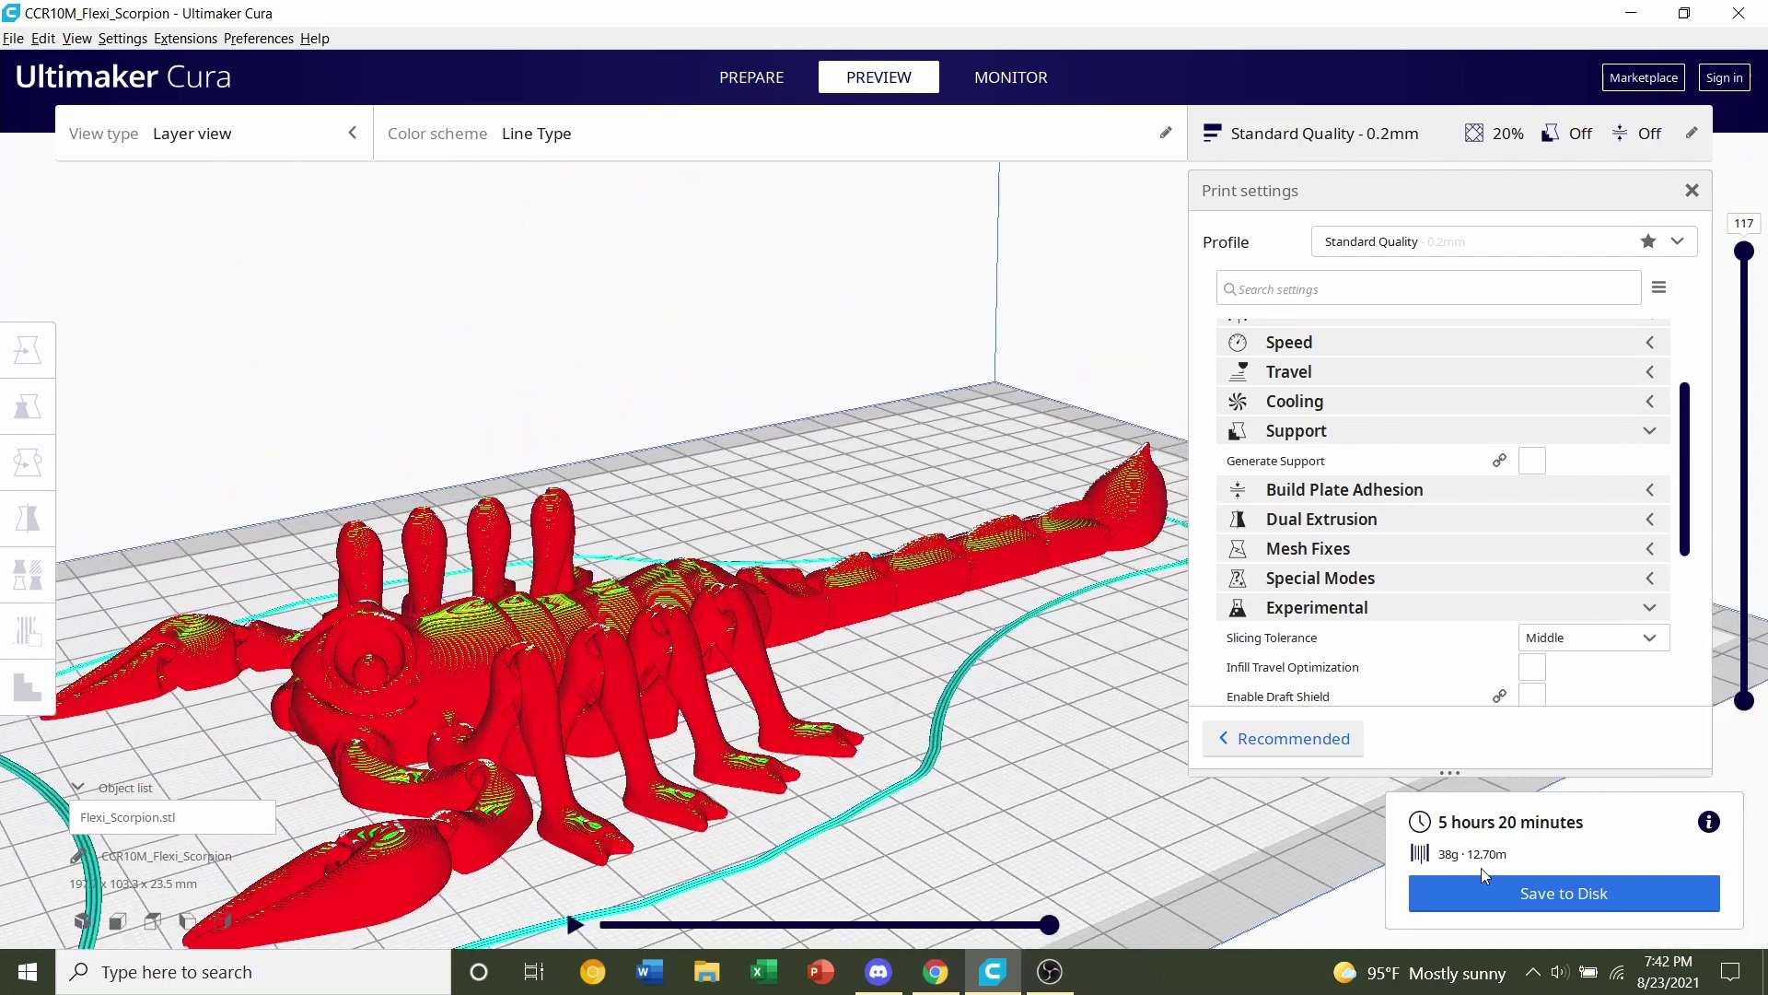